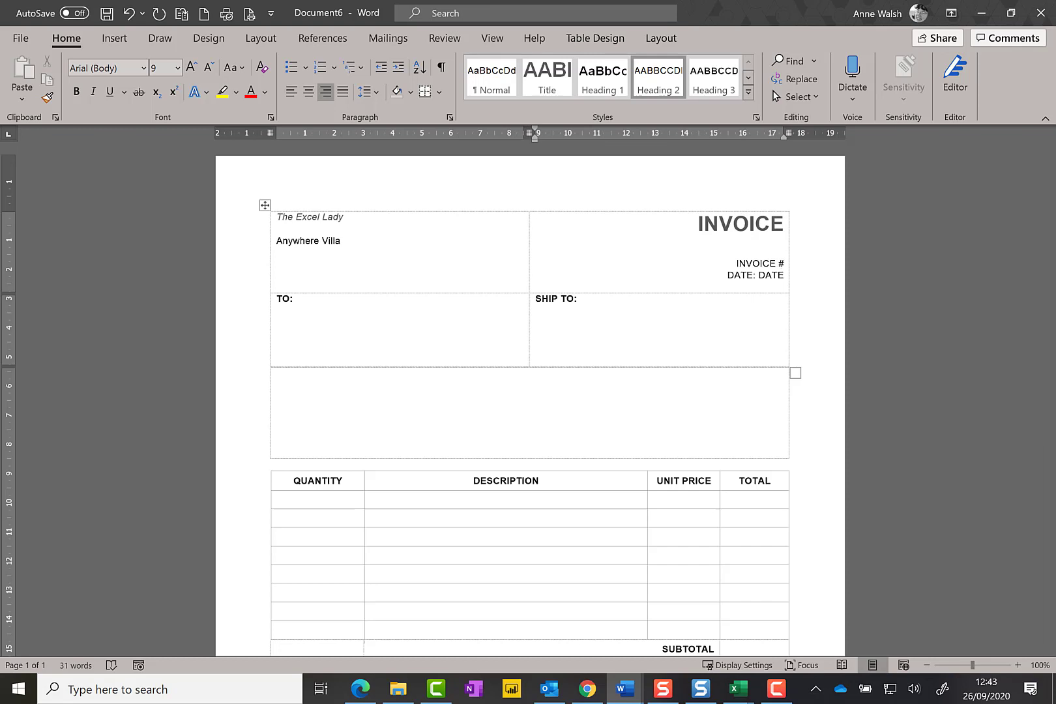
# Set the invoice document up as a Letters mail merge
pyautogui.click(399, 40)
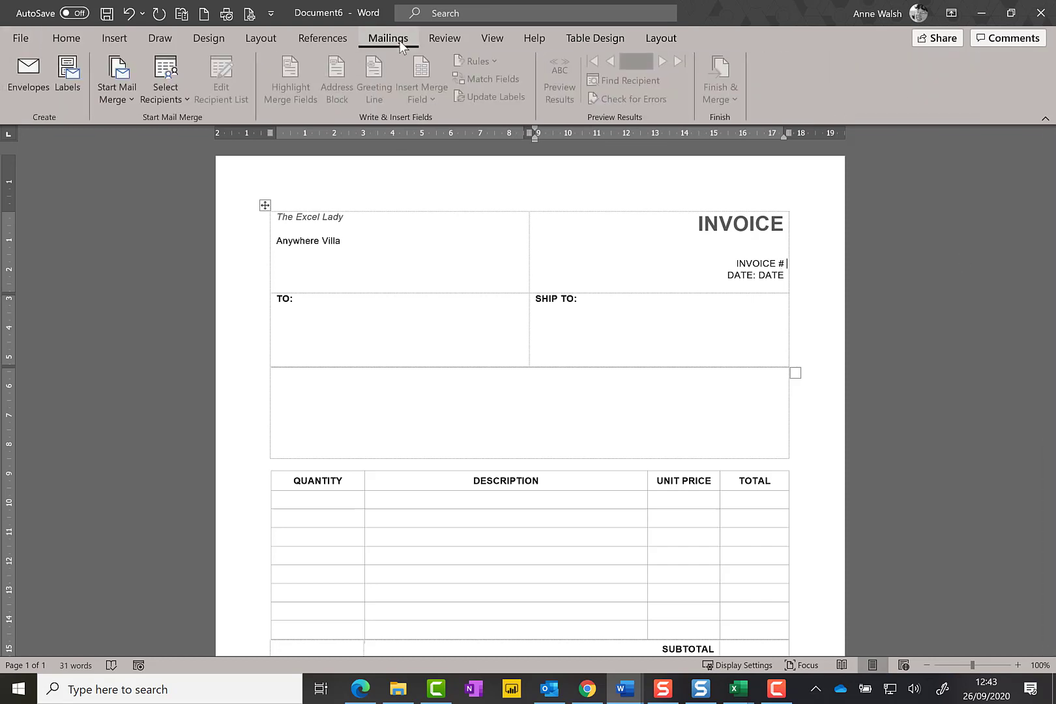
pyautogui.click(134, 99)
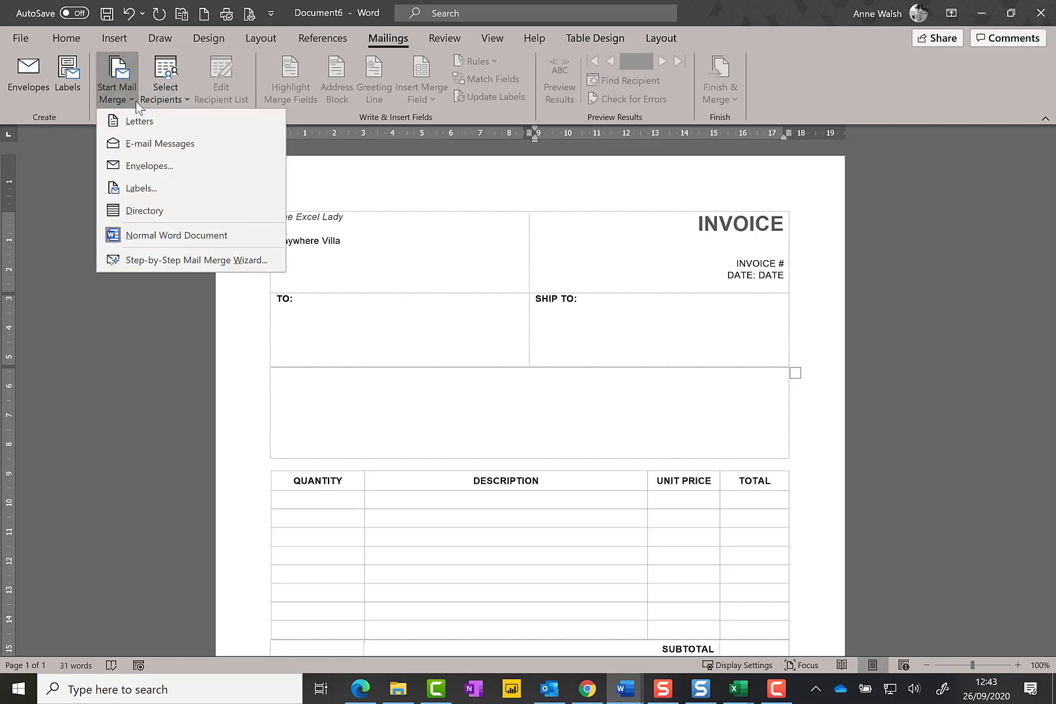
pyautogui.click(135, 123)
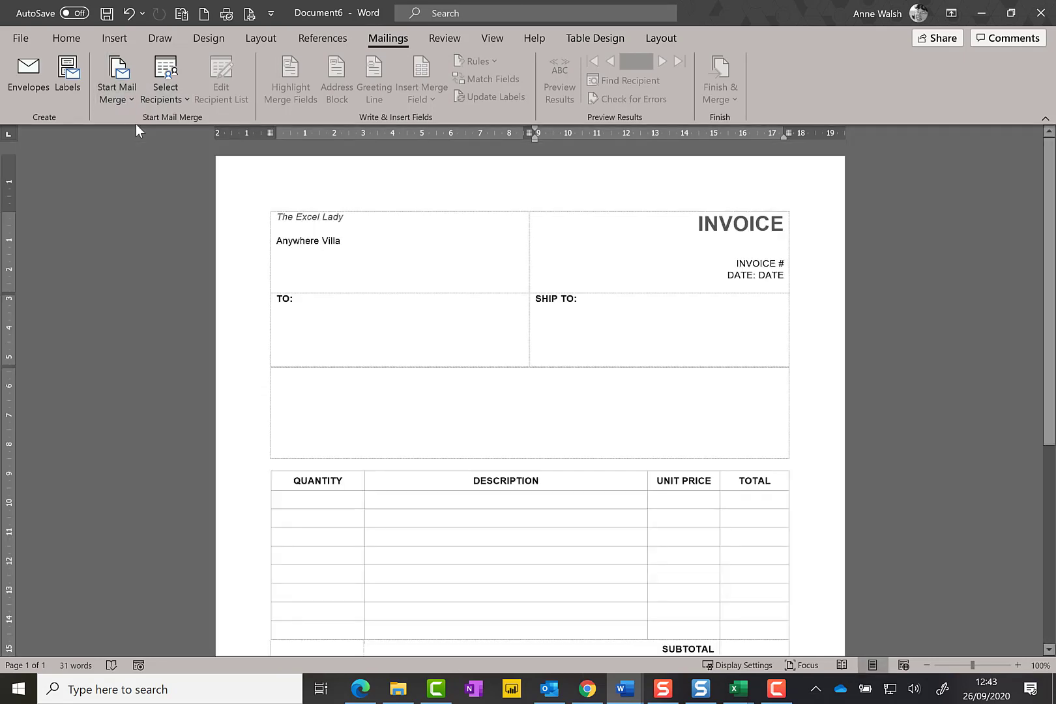
# Try to connect the existing list Source_for_mail_merge, table Sheet1$, as the recipients, with the first row as column headers
pyautogui.click(178, 99)
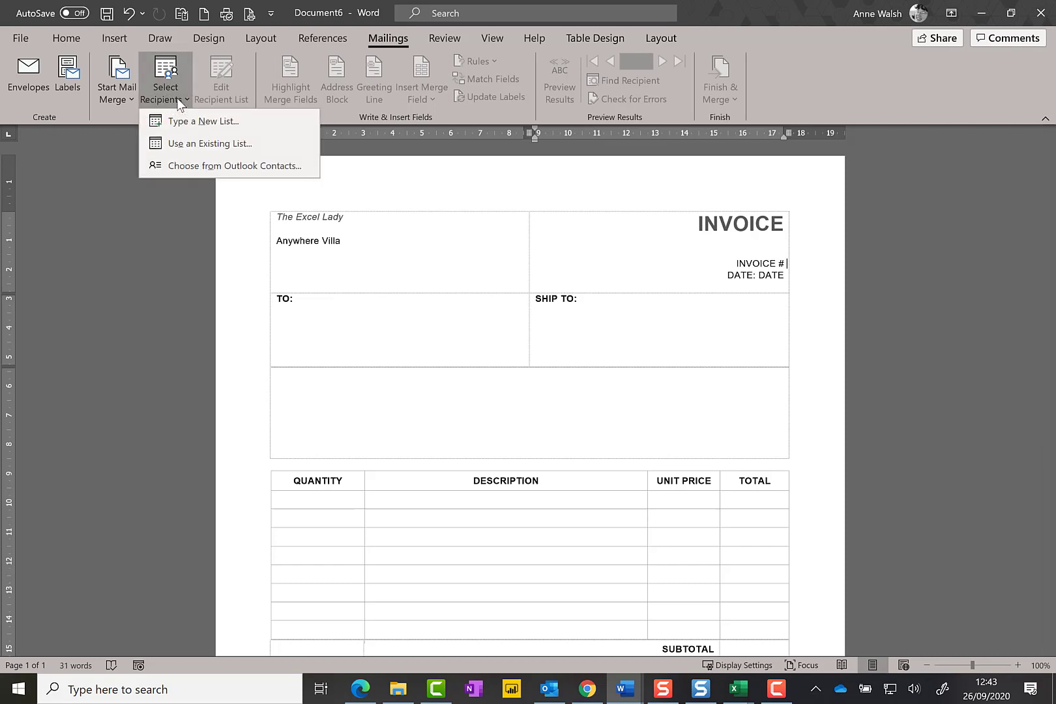
pyautogui.click(189, 140)
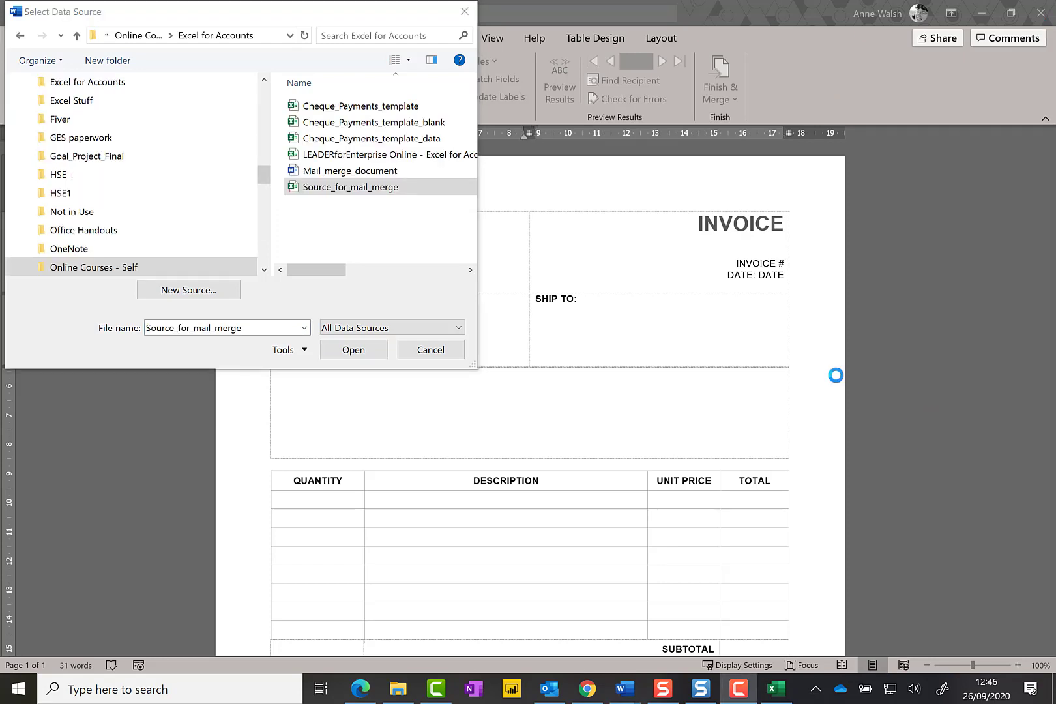
pyautogui.click(352, 350)
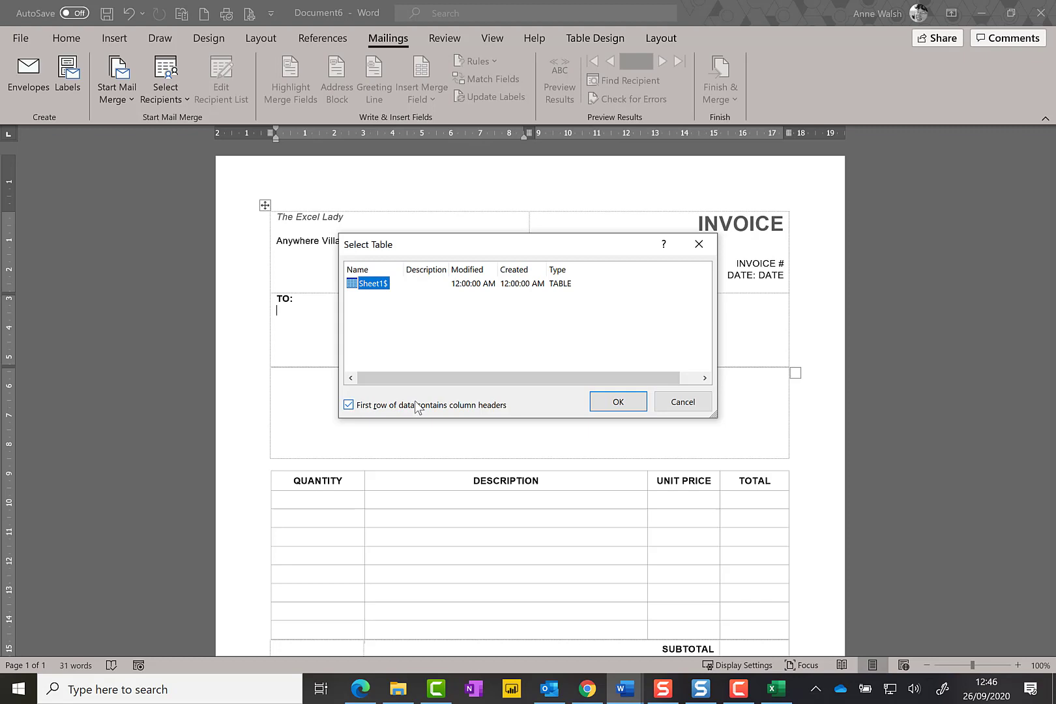
pyautogui.click(616, 403)
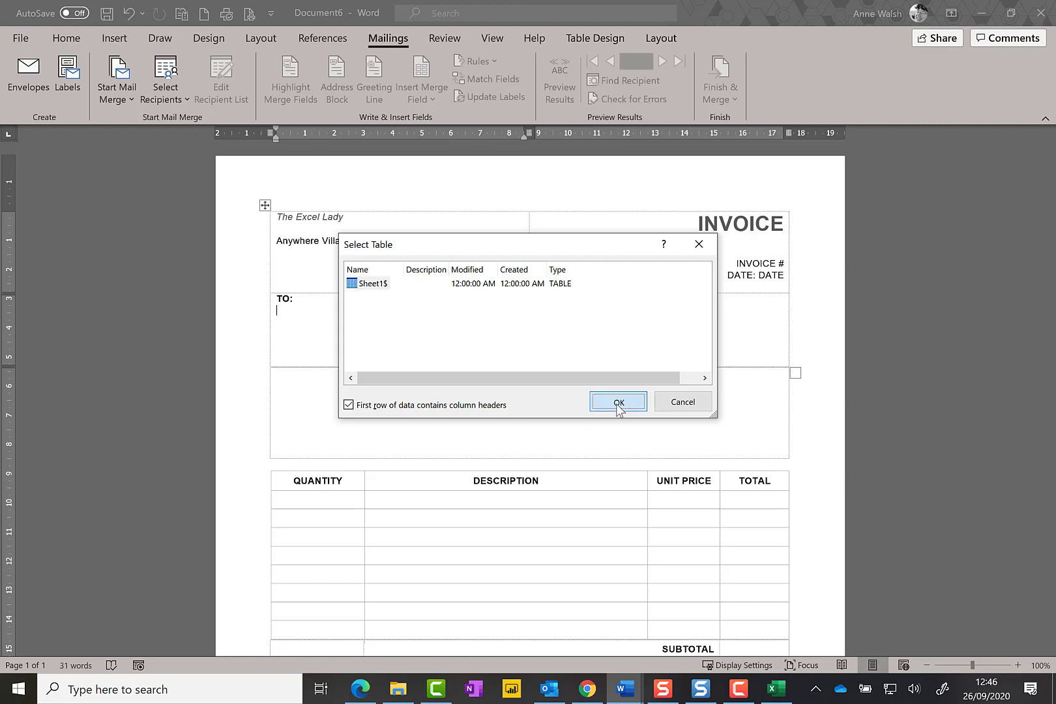
pyautogui.click(533, 389)
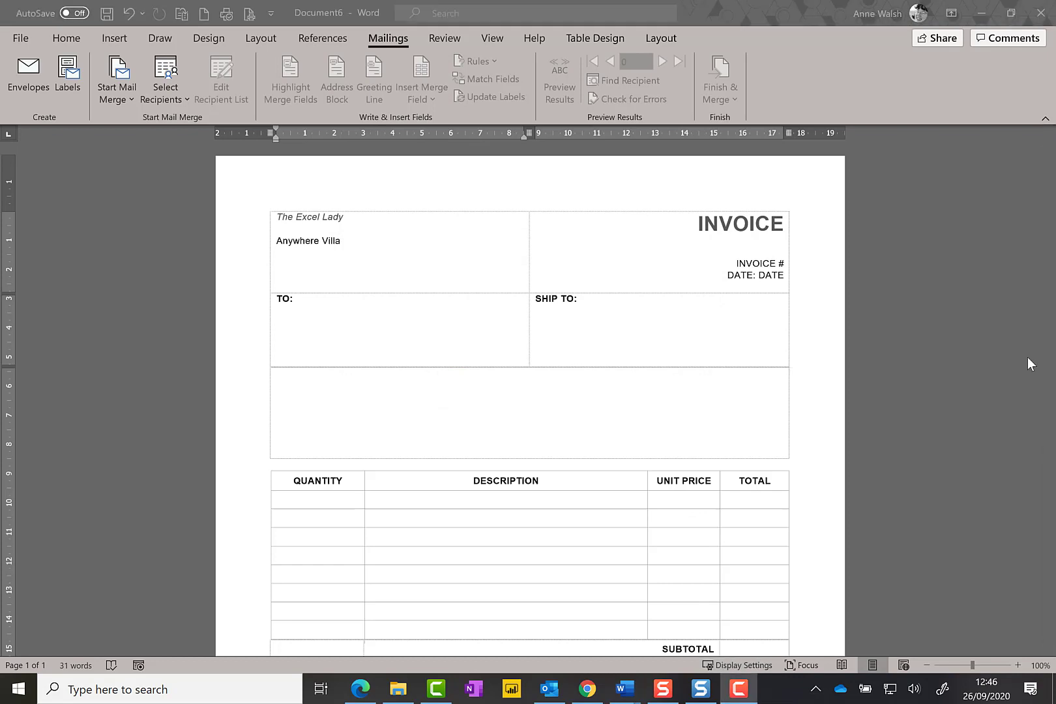
# Connect the invoice to an existing recipient list again as the mail merge data source
pyautogui.click(284, 310)
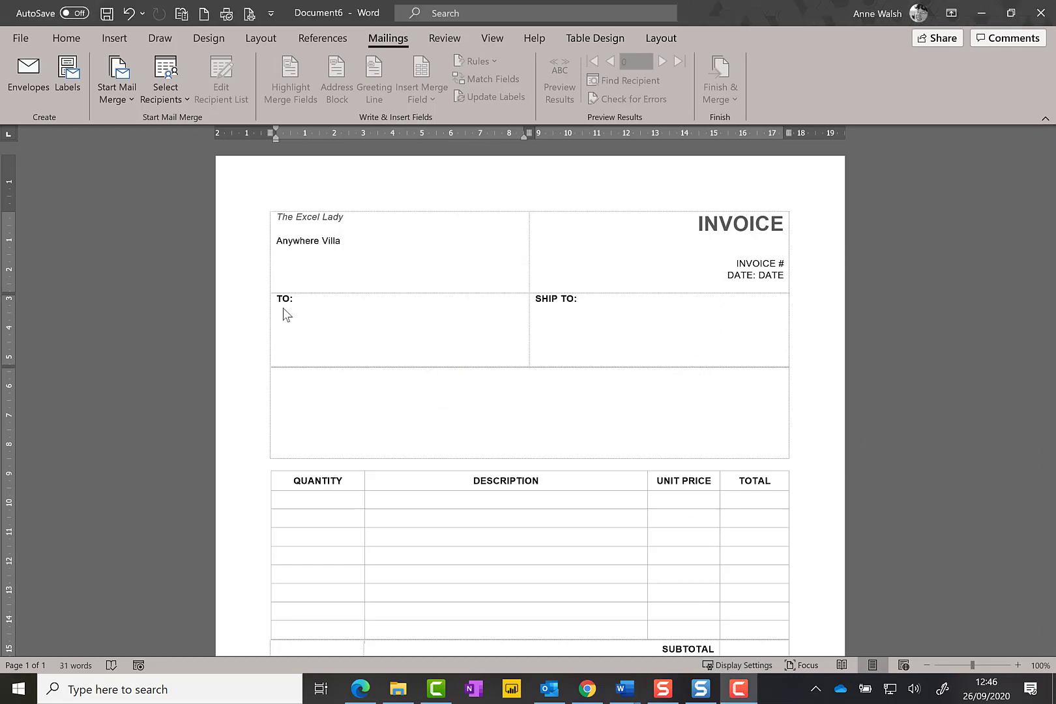
pyautogui.click(169, 105)
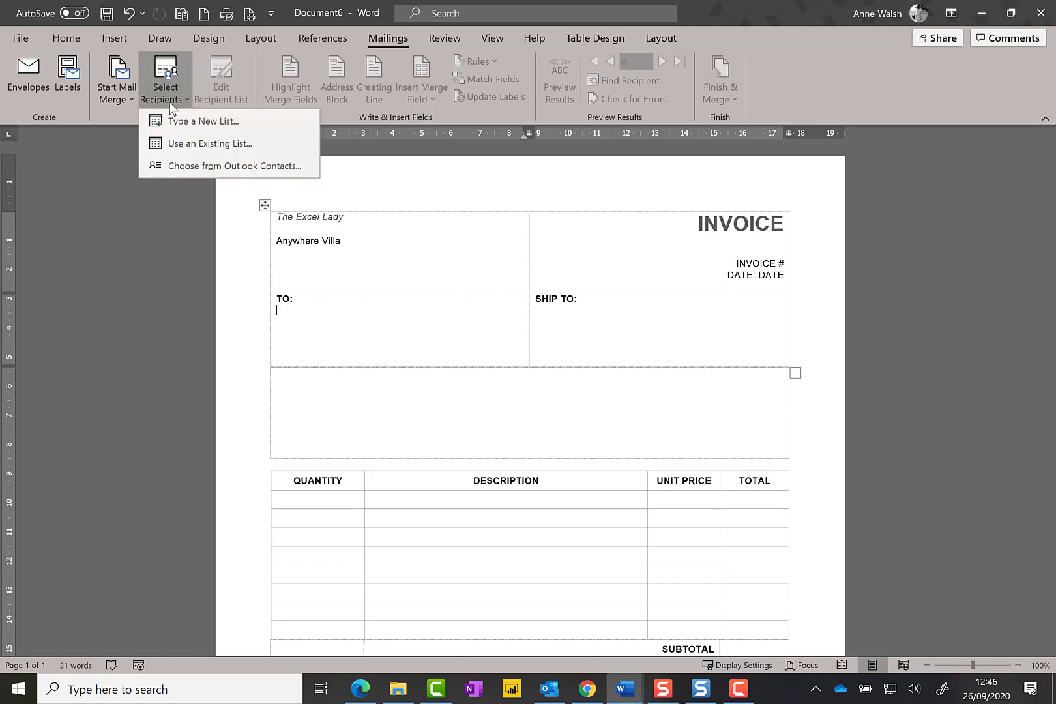
pyautogui.click(183, 146)
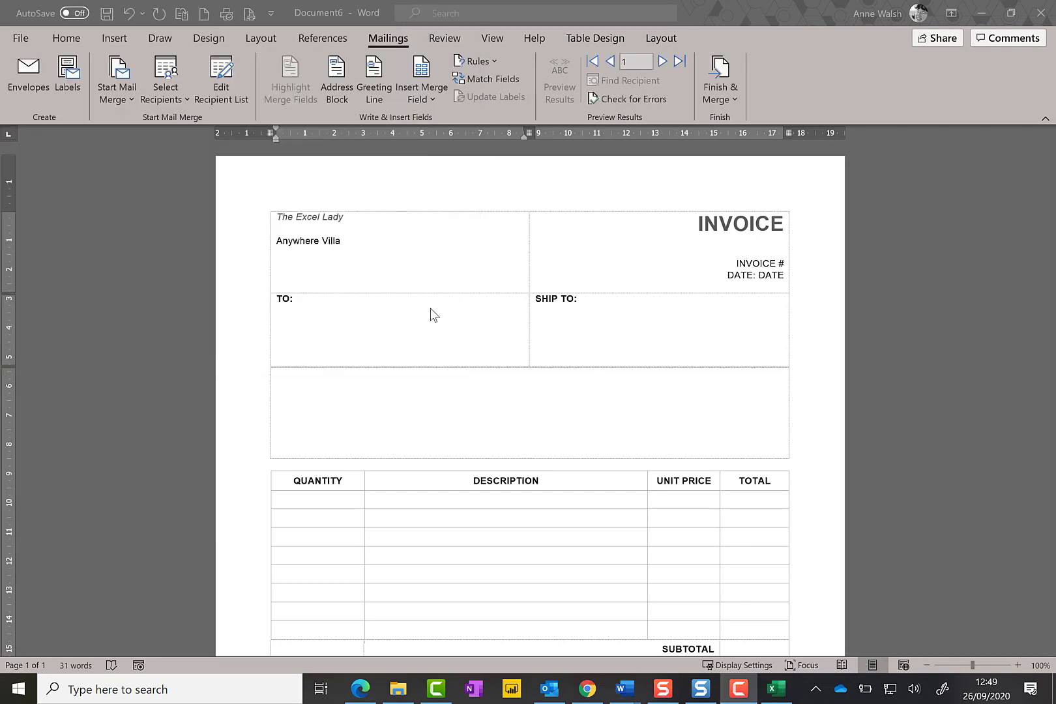
# Insert the Num merge field after the "INVOICE #" label in the invoice header
pyautogui.click(364, 320)
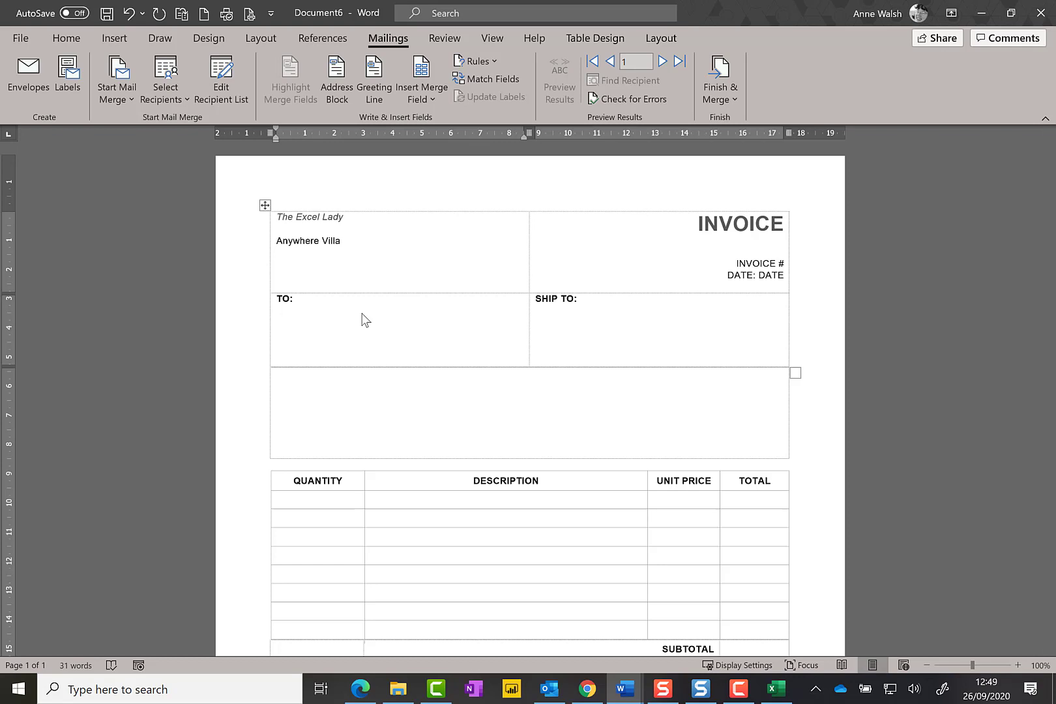
pyautogui.click(428, 99)
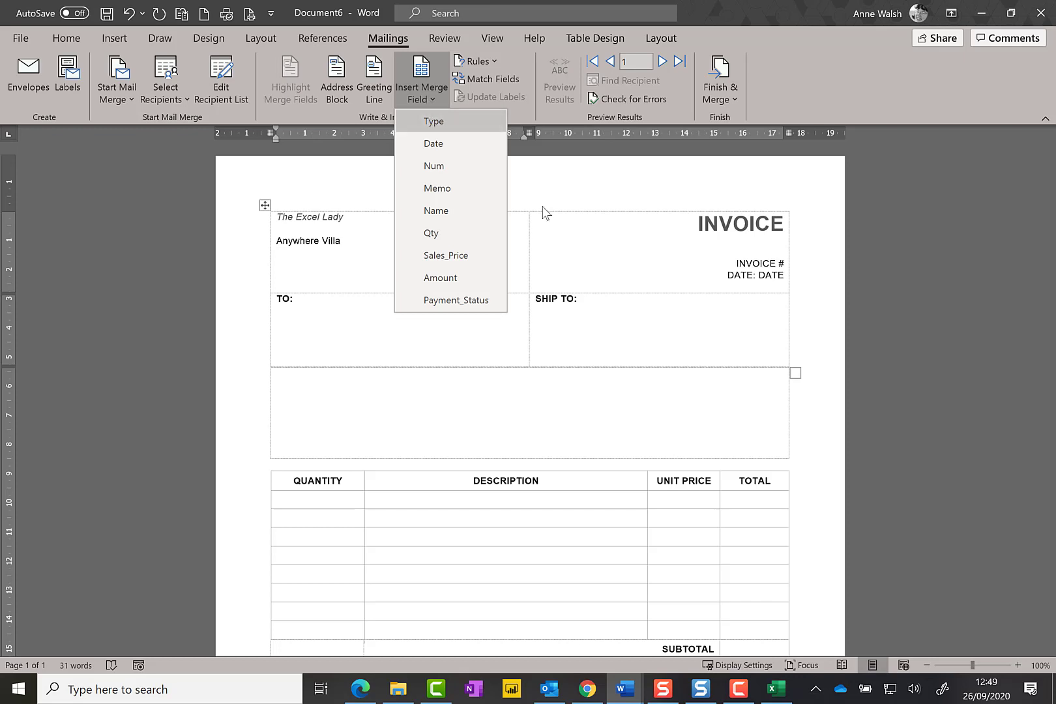
pyautogui.click(788, 277)
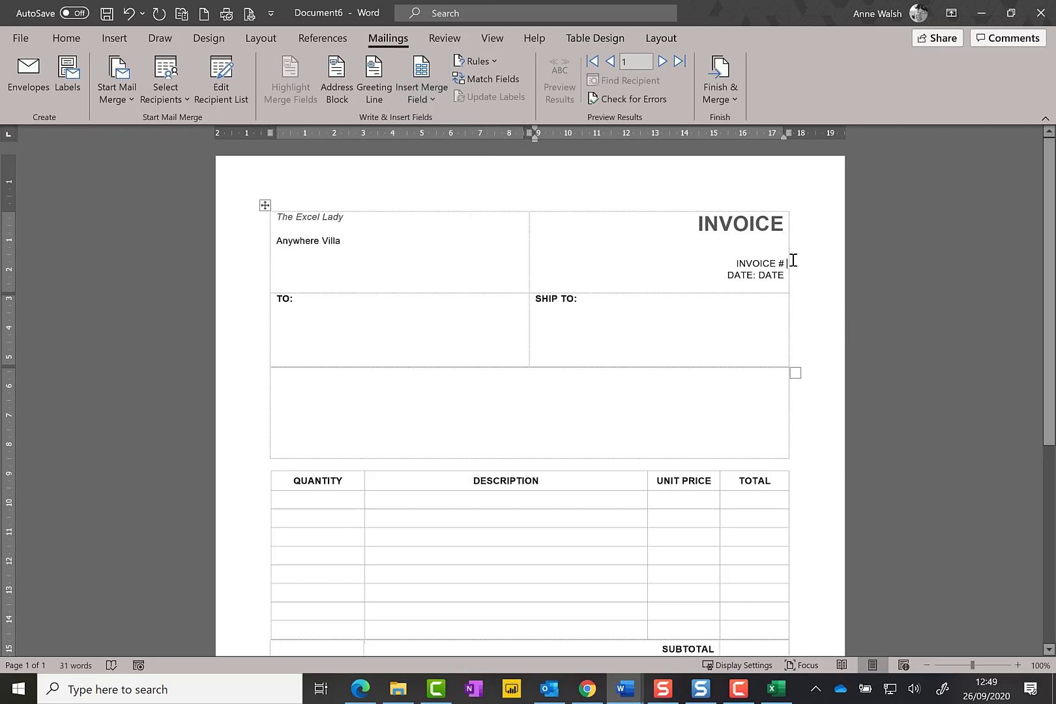
pyautogui.click(435, 100)
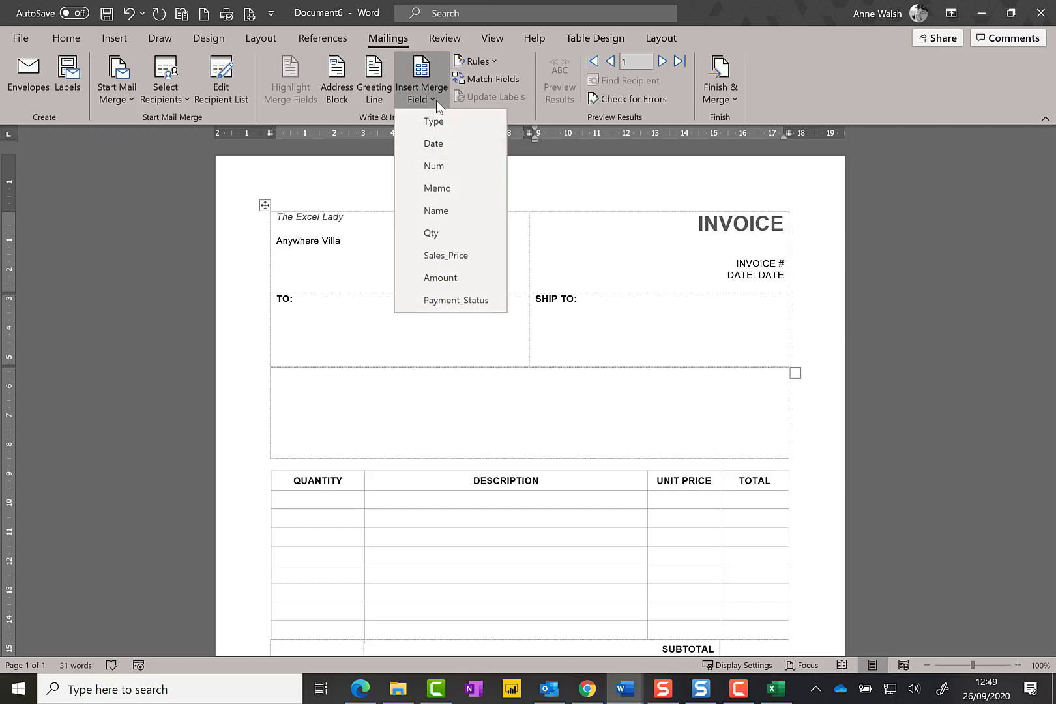
pyautogui.click(431, 167)
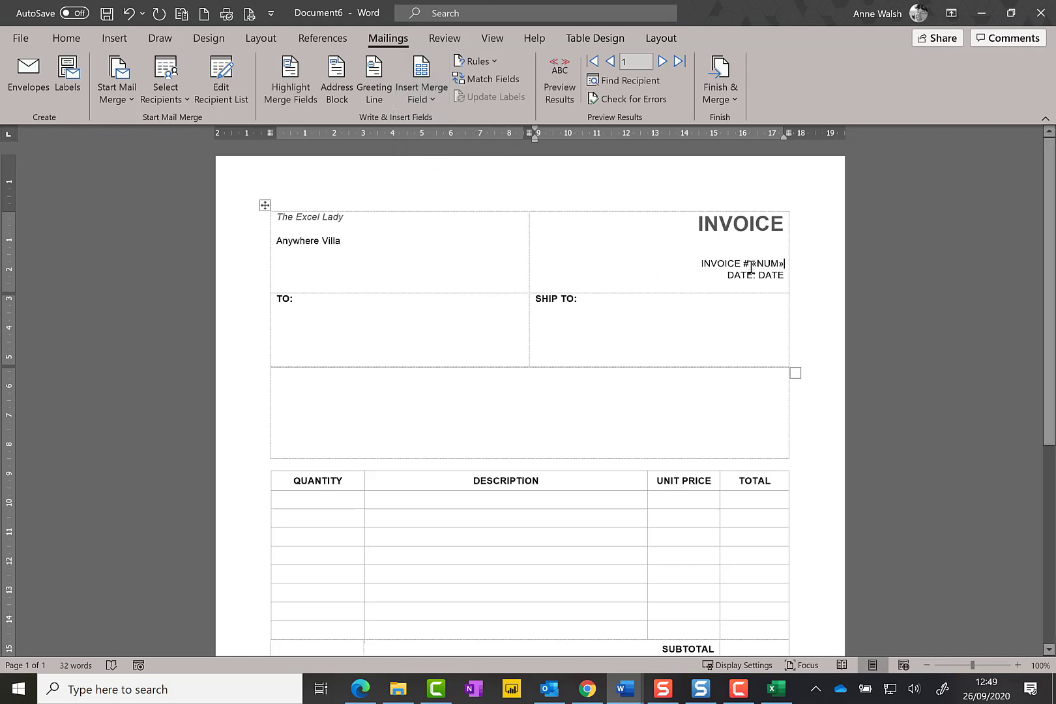
# Replace the DATE placeholder after the "DATE:" label with the Date merge field
pyautogui.doubleClick(784, 274)
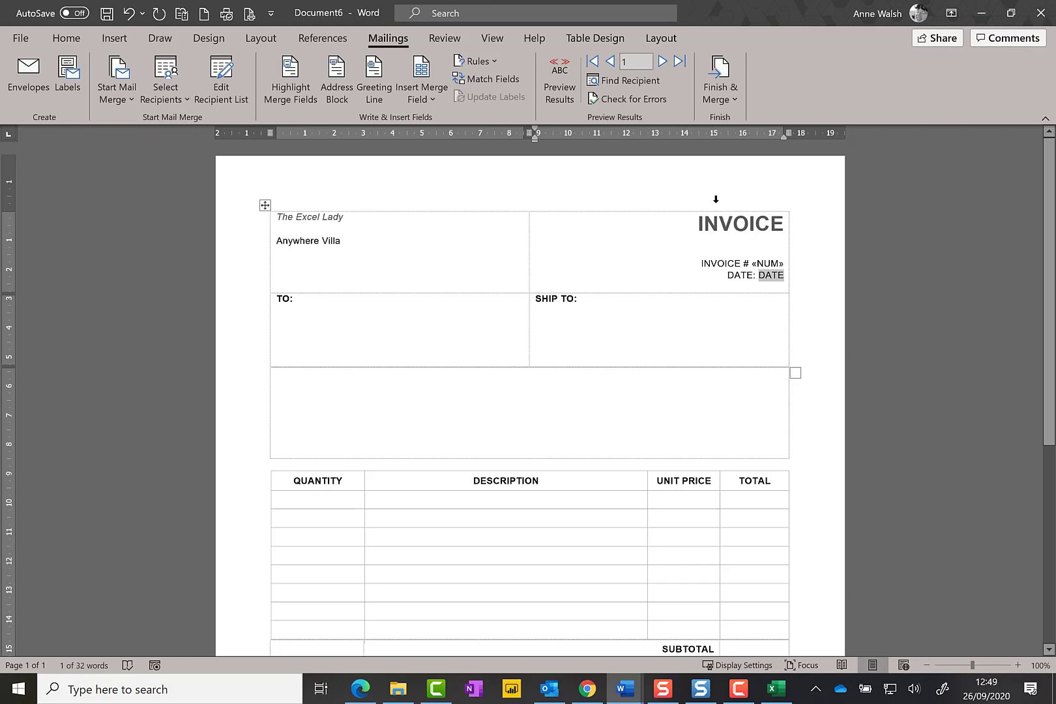
pyautogui.press('BackSpace')
pyautogui.click(432, 97)
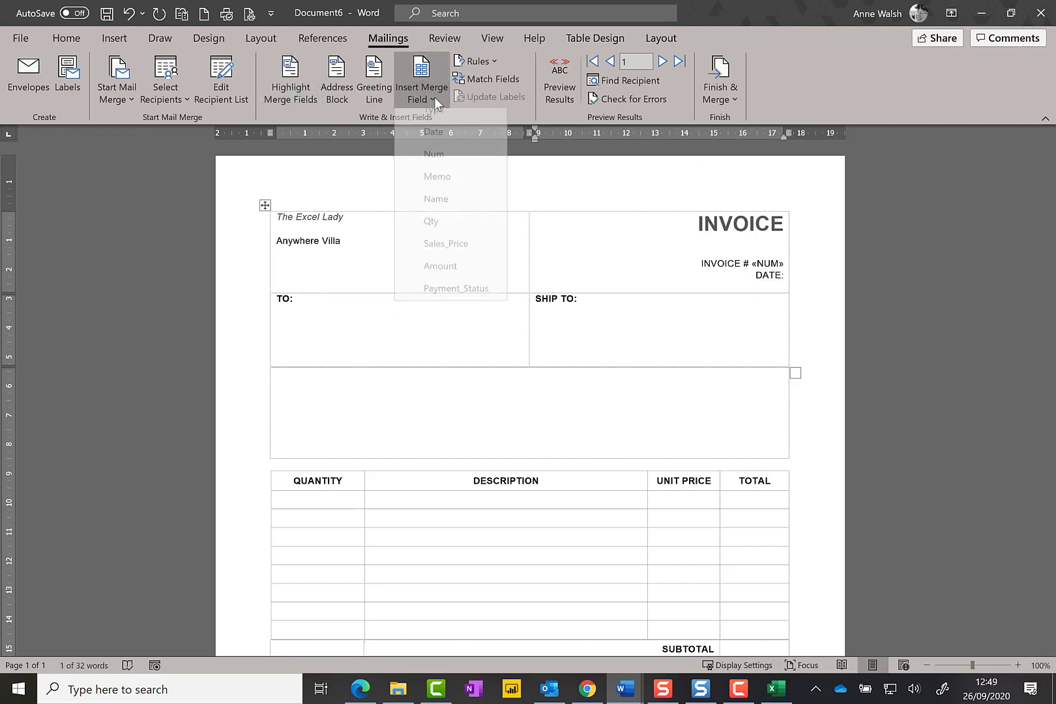
pyautogui.click(435, 144)
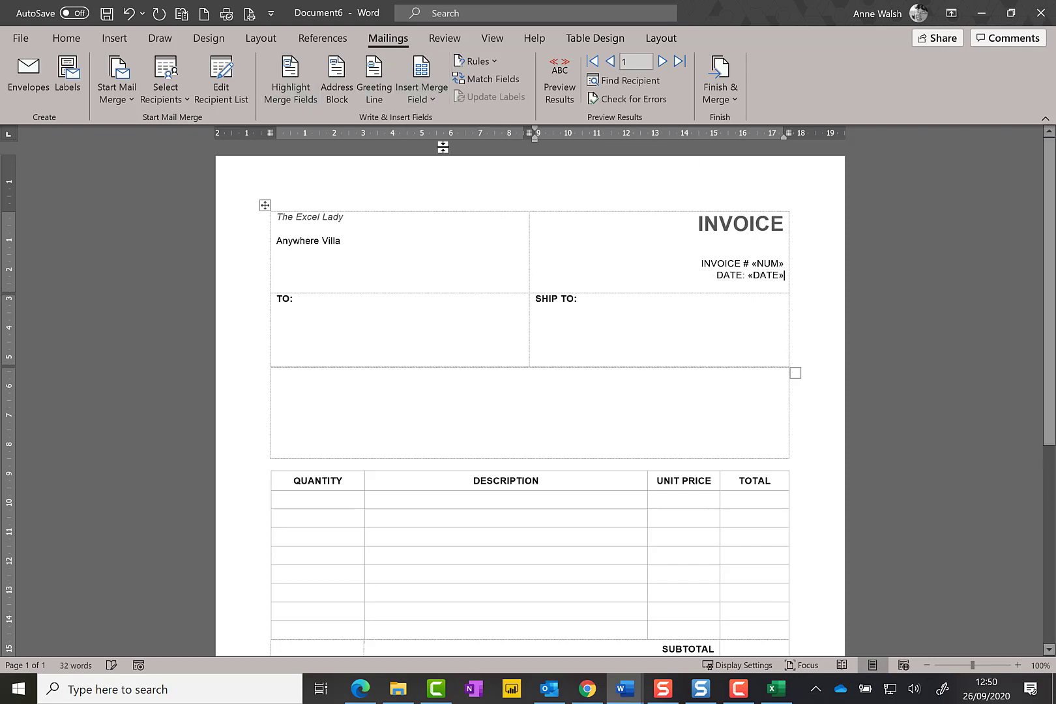
# Replace the large INVOICE heading with the Type merge field
pyautogui.doubleClick(699, 225)
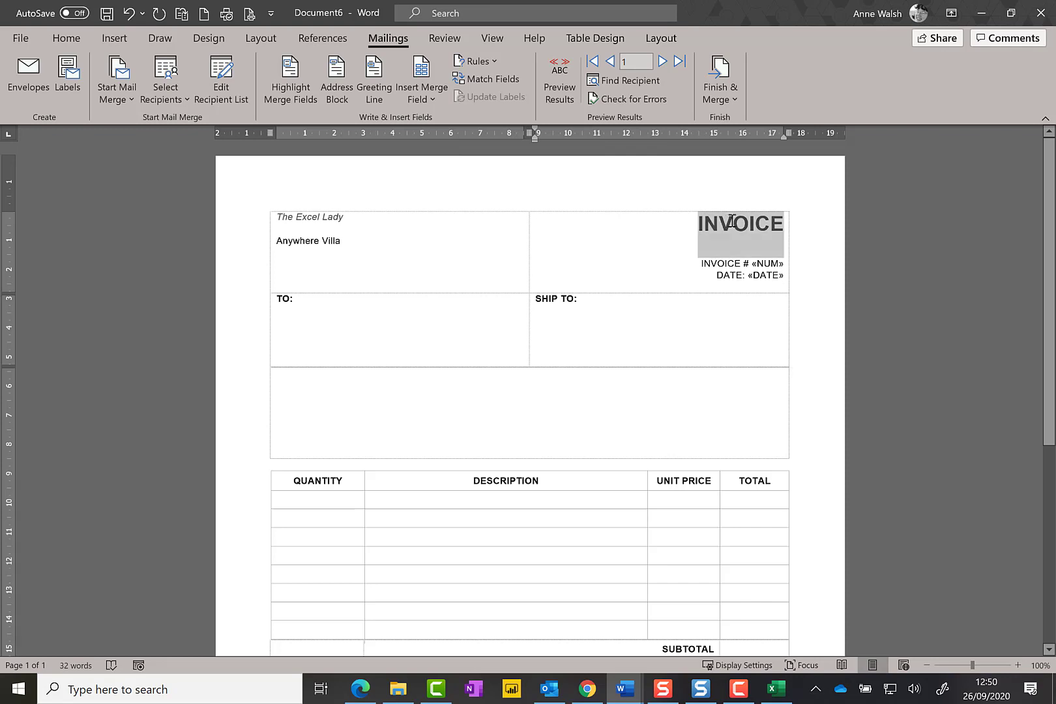
pyautogui.click(430, 93)
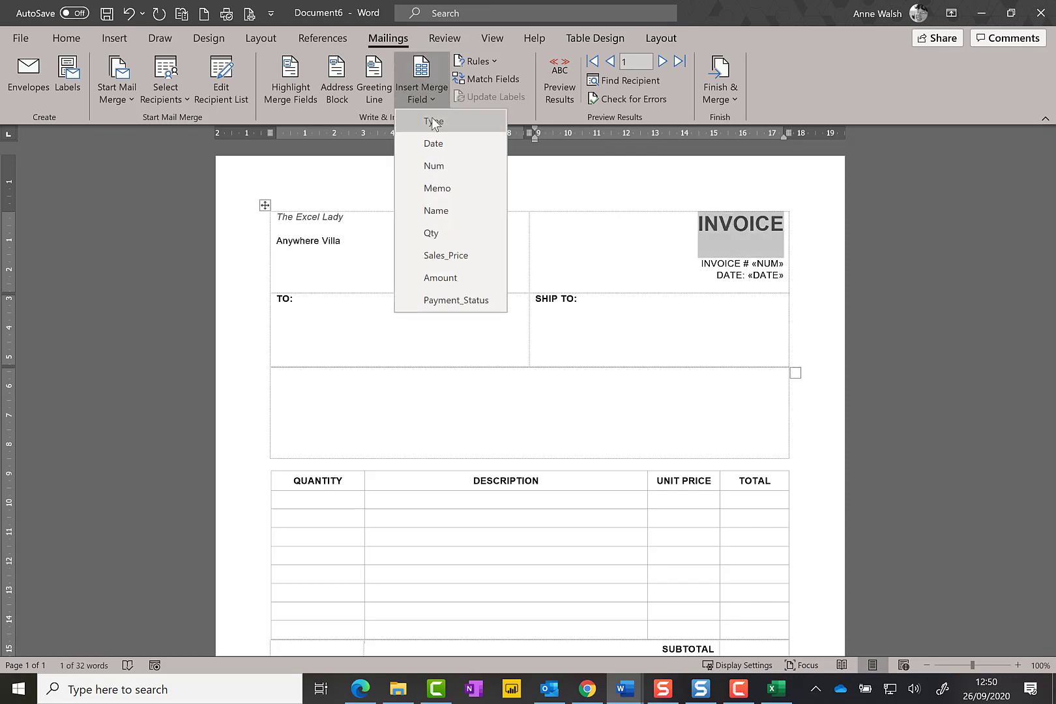
pyautogui.click(431, 117)
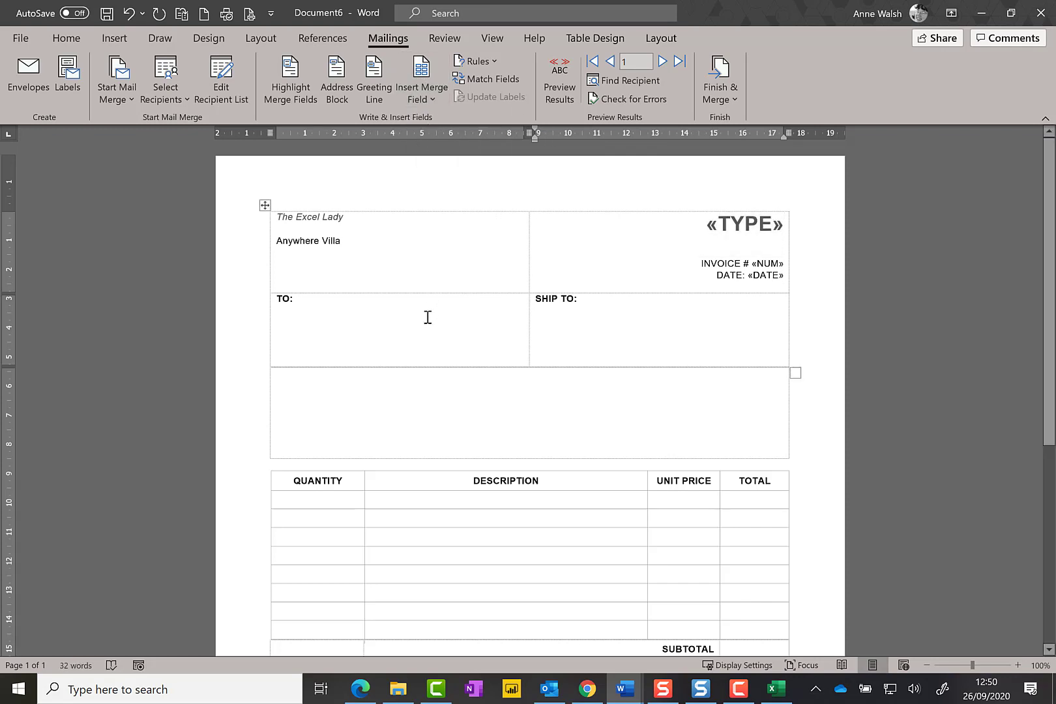
# Insert the Name merge field on the line beneath the "TO:" label
pyautogui.click(327, 301)
pyautogui.click(329, 306)
pyautogui.click(433, 97)
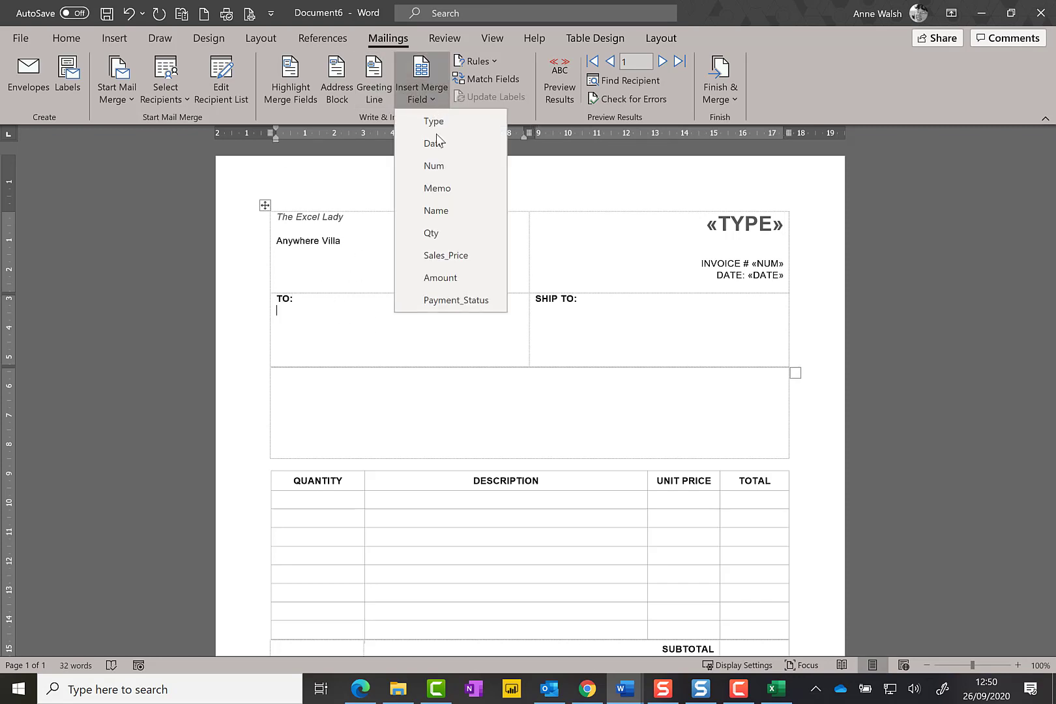
pyautogui.click(448, 211)
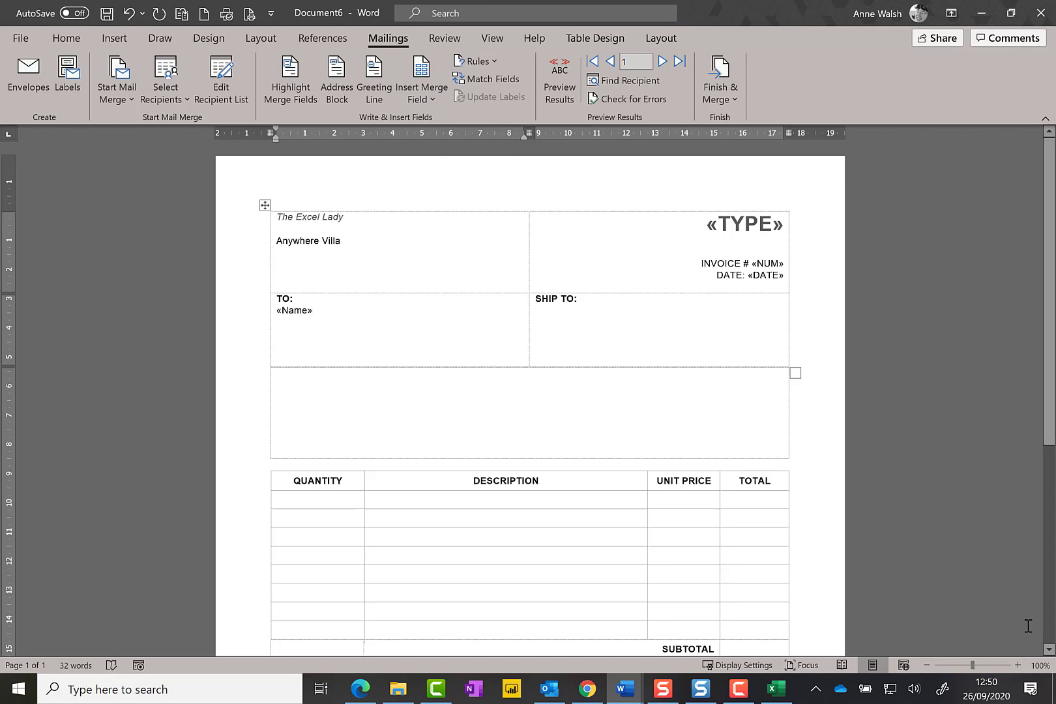
# Fill the first item row with the Qty merge field under QUANTITY and the Memo field under DESCRIPTION
pyautogui.scroll(-3, 682, 482)
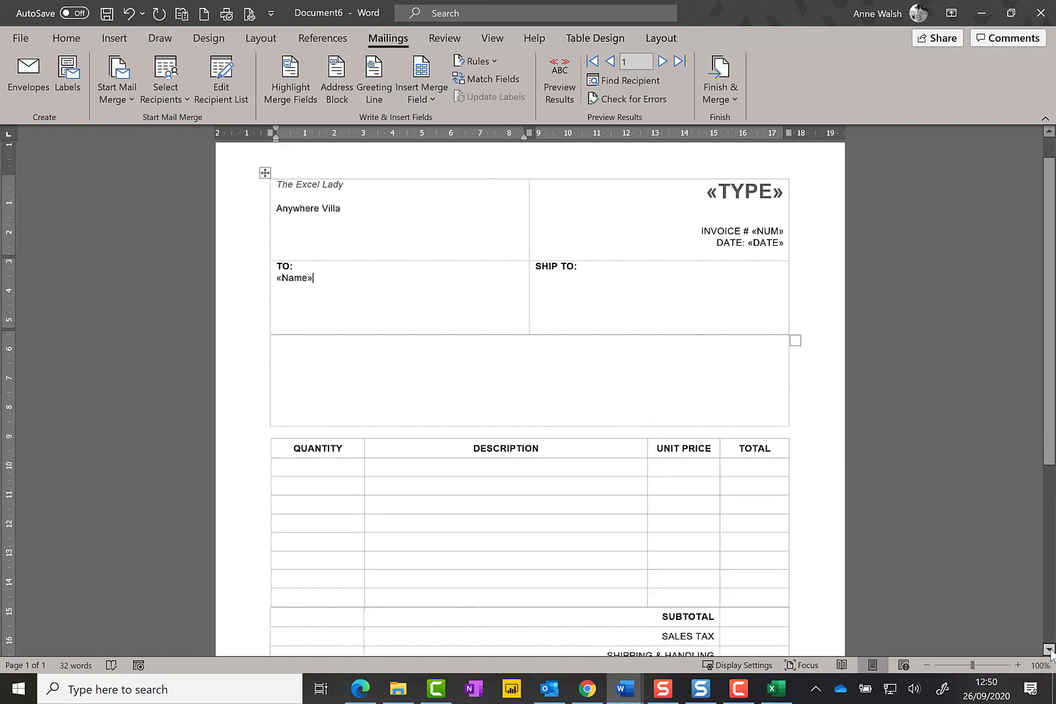
pyautogui.click(316, 387)
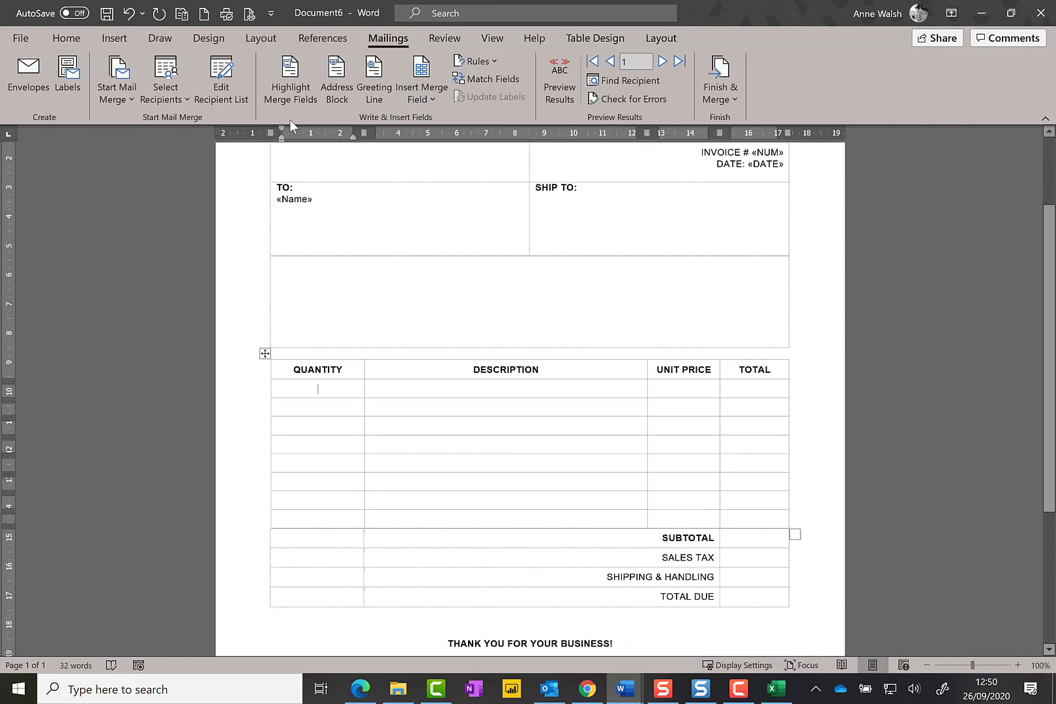
pyautogui.click(407, 93)
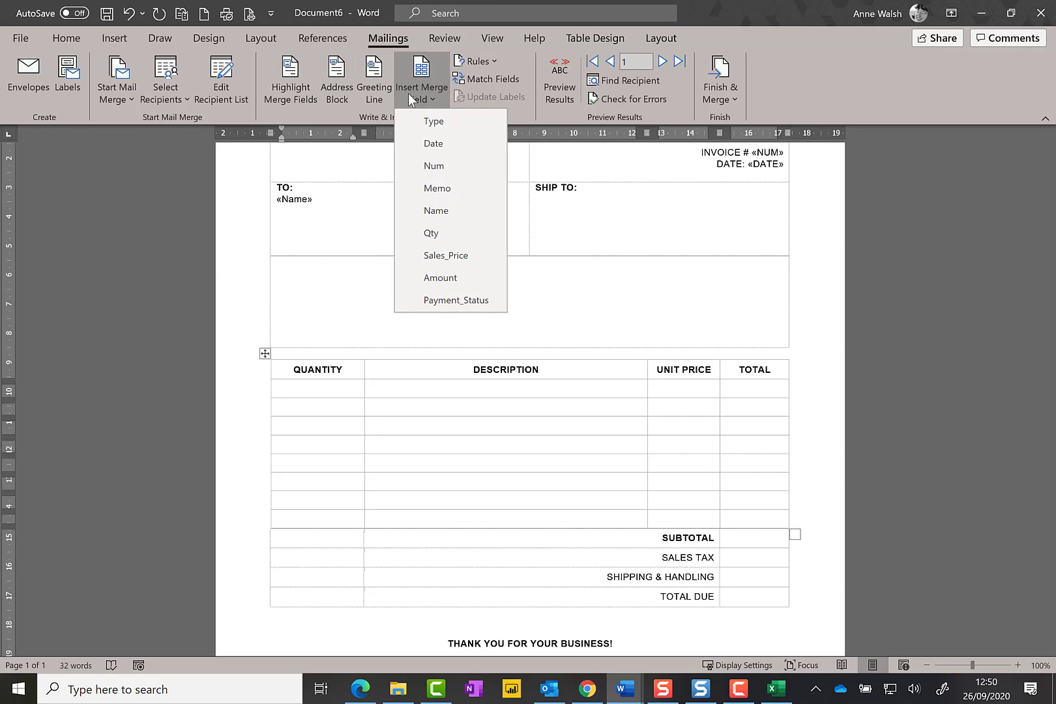
pyautogui.click(437, 234)
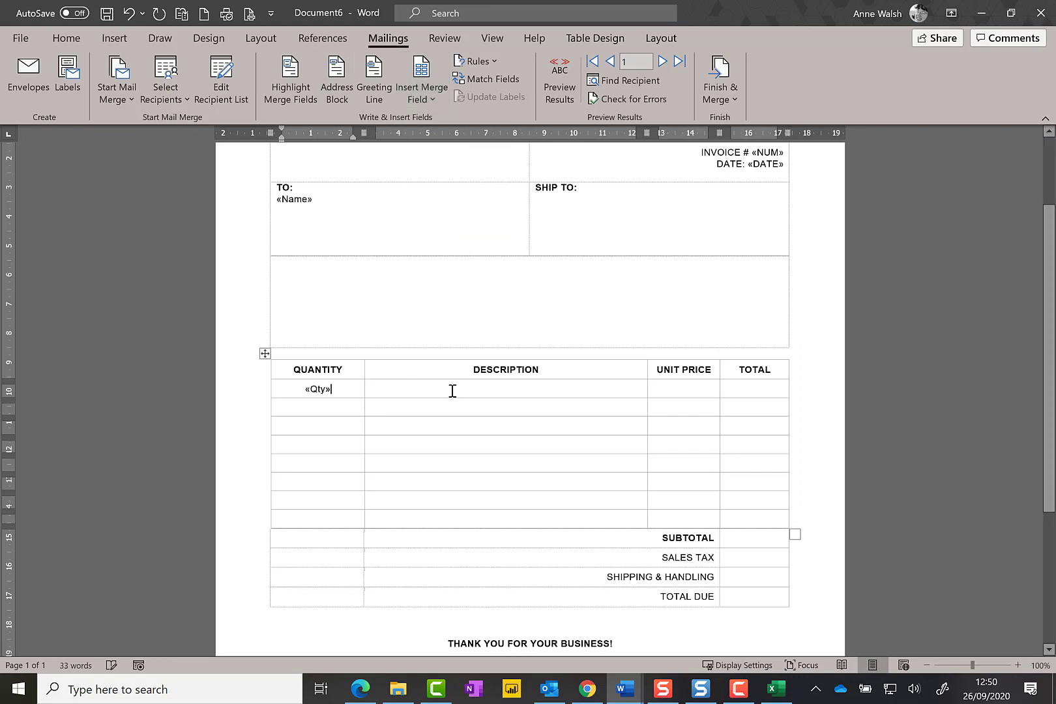
pyautogui.click(432, 99)
pyautogui.click(450, 187)
# Insert the Sales_Price merge field under UNIT PRICE and the Amount field under TOTAL in the first item row
pyautogui.click(699, 390)
pyautogui.click(434, 96)
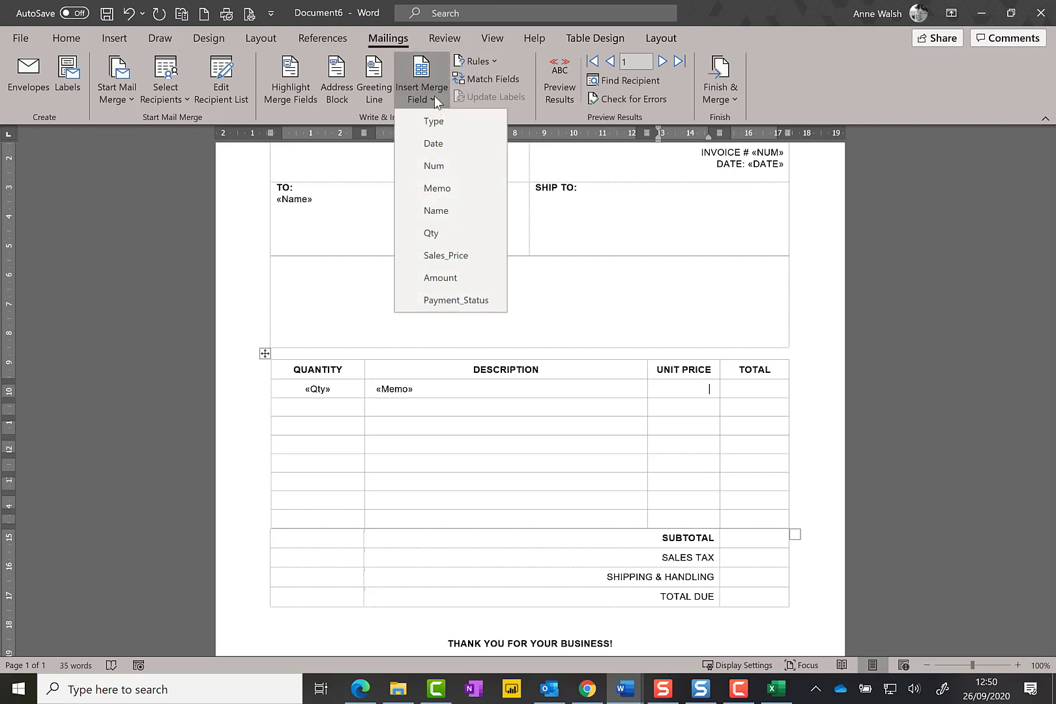
pyautogui.click(446, 255)
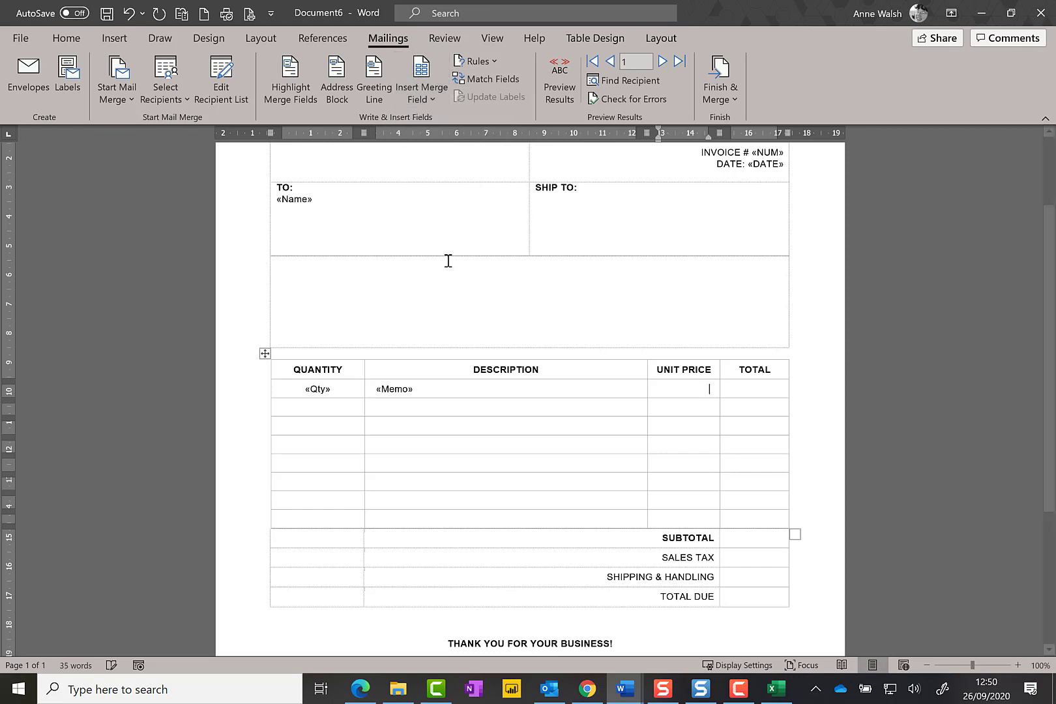
pyautogui.click(747, 397)
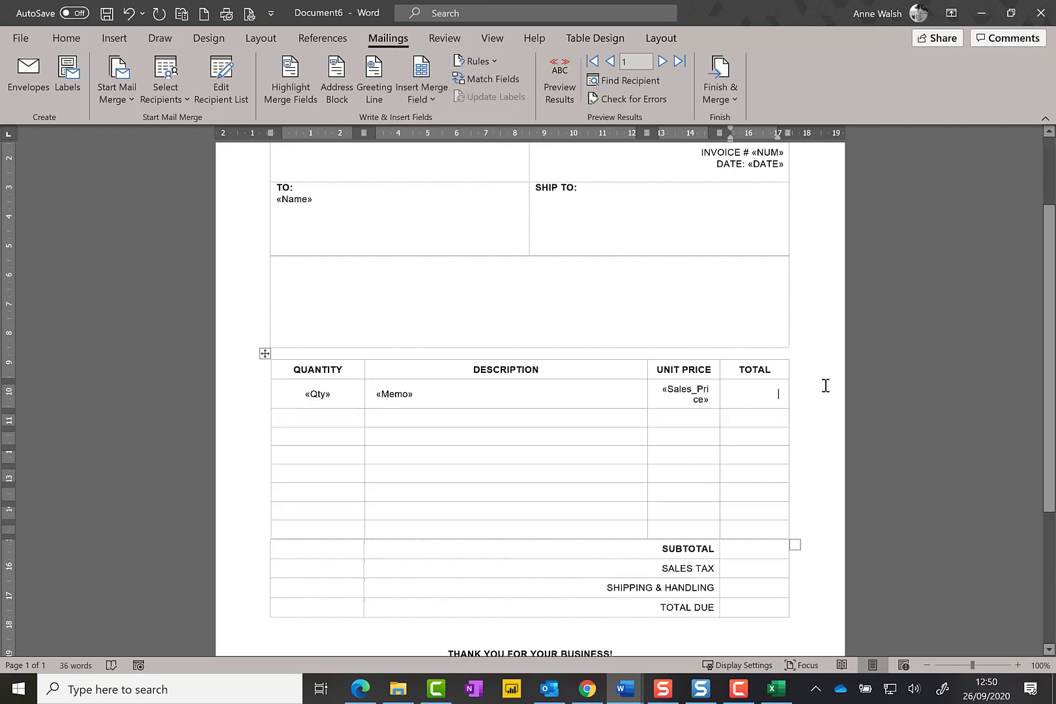
pyautogui.click(427, 103)
pyautogui.click(433, 278)
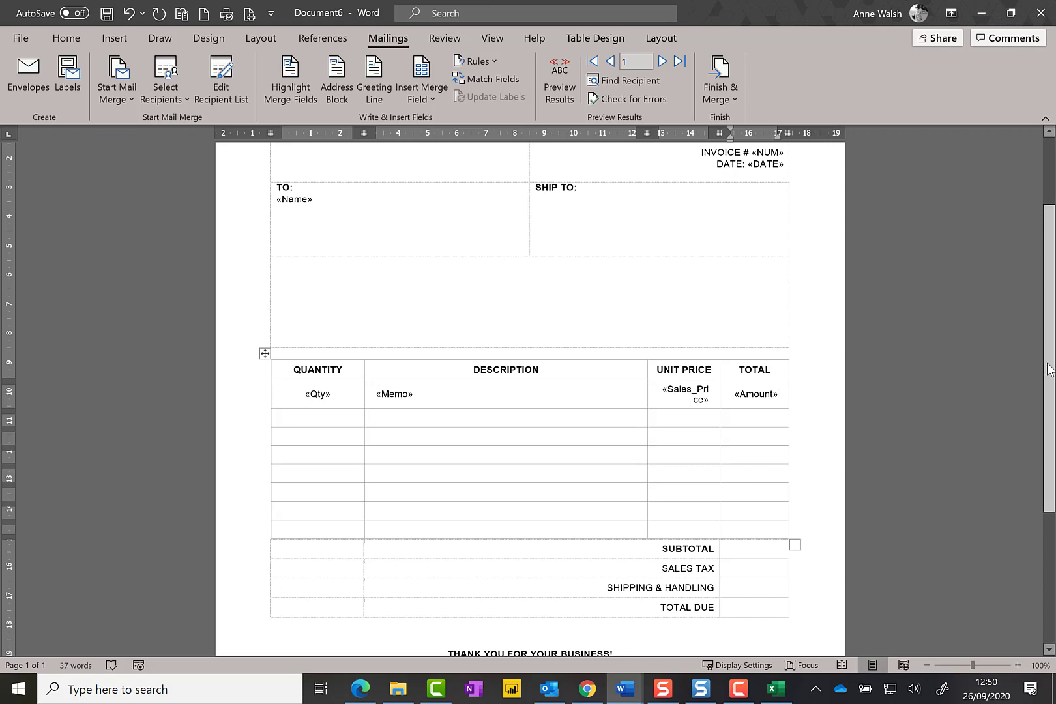
# Replace the "SHIP TO:" label with "PAYMENT STATUS:" and insert the Payment_Status merge field after it
pyautogui.scroll(3, 1050, 371)
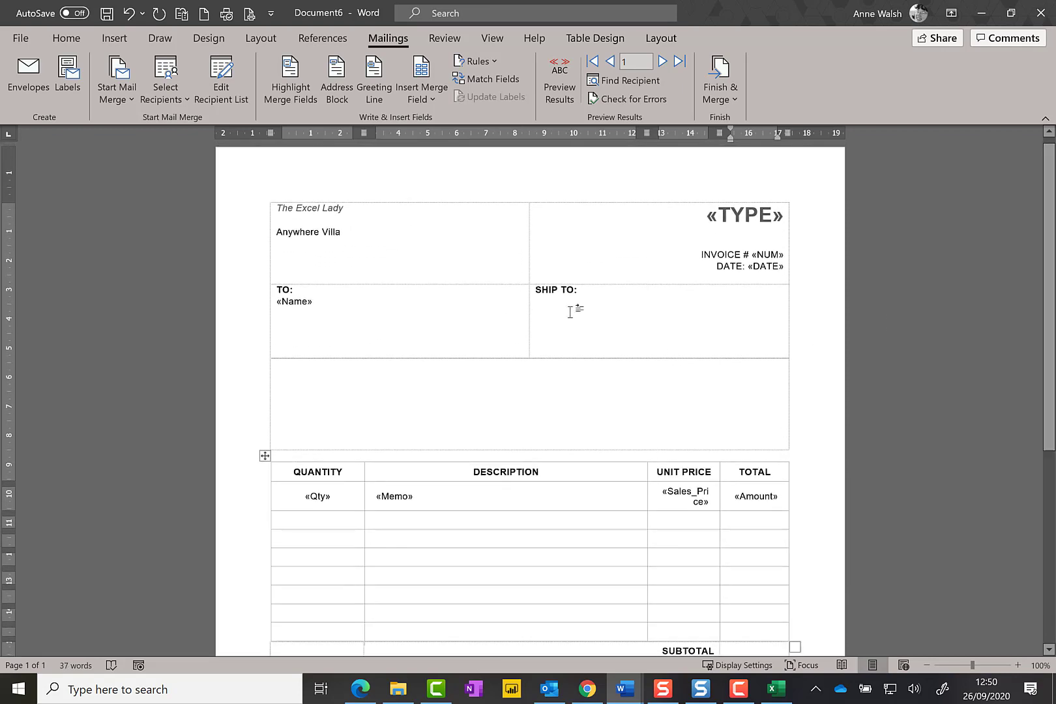
pyautogui.tripleClick(564, 293)
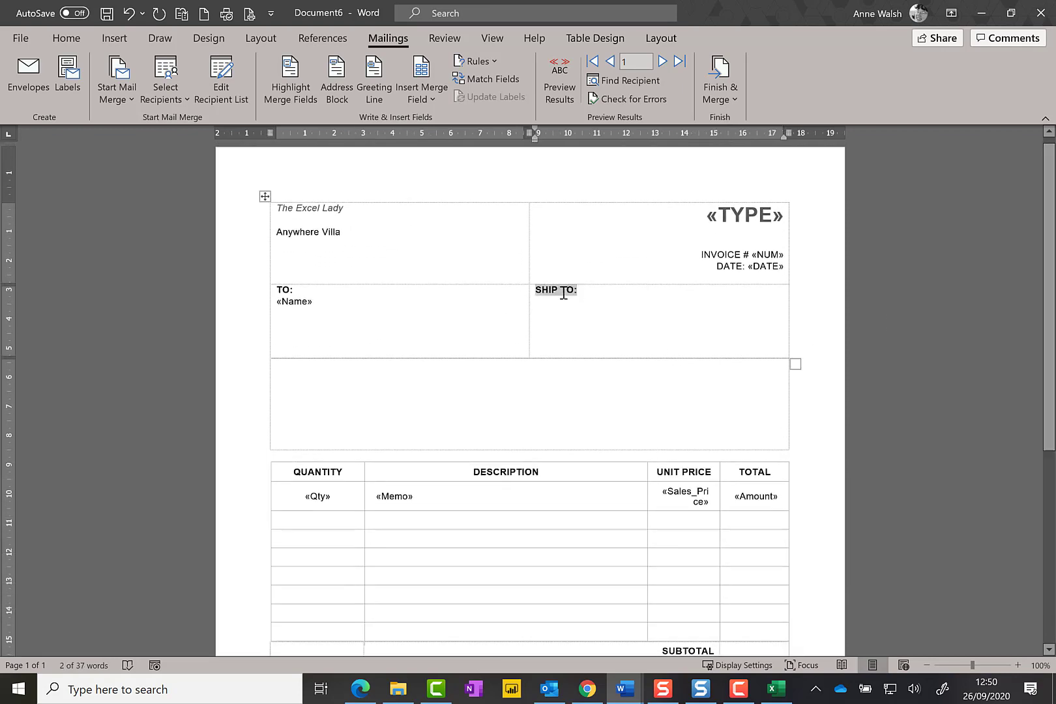
pyautogui.write('PAYMENT STA')
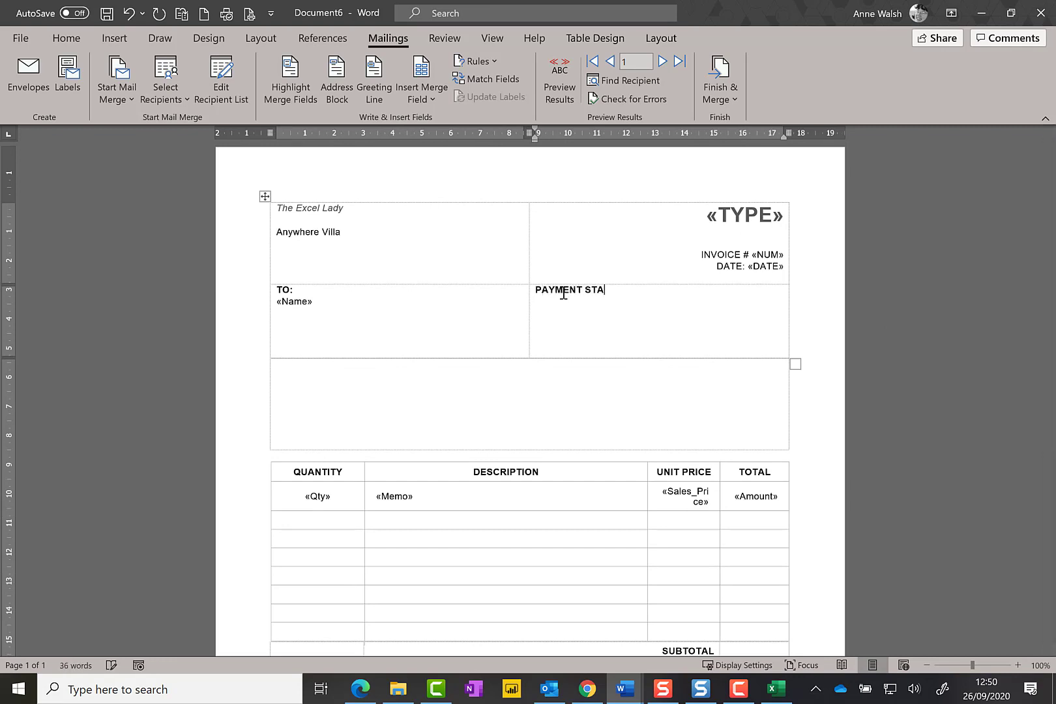
pyautogui.write('TUS:')
pyautogui.click(431, 95)
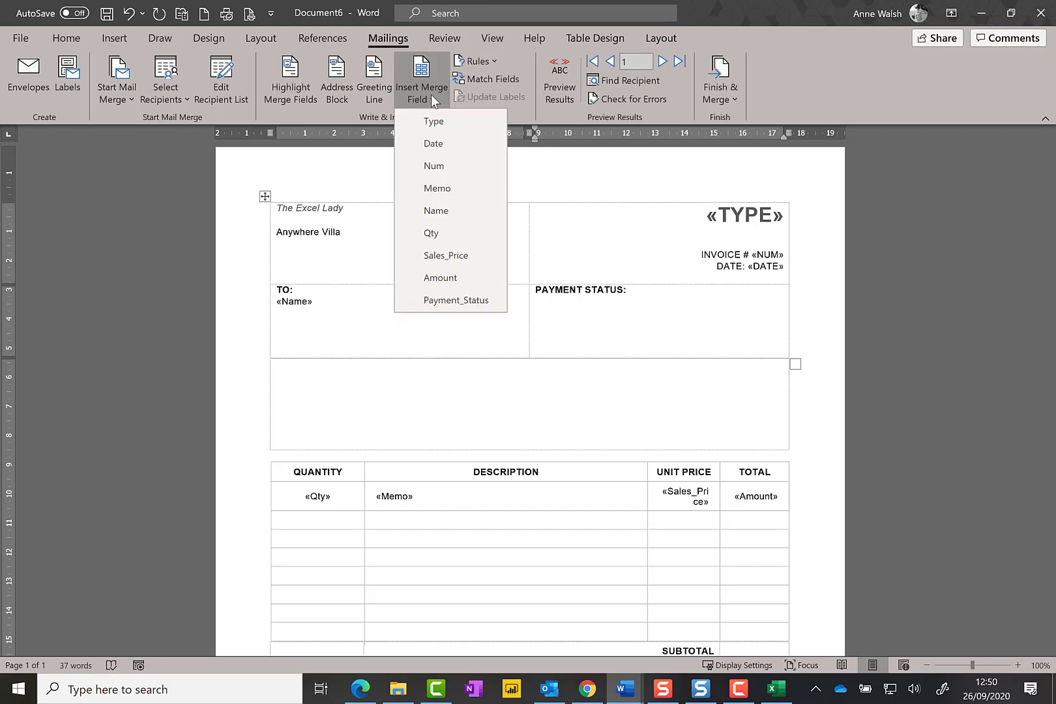
pyautogui.click(460, 306)
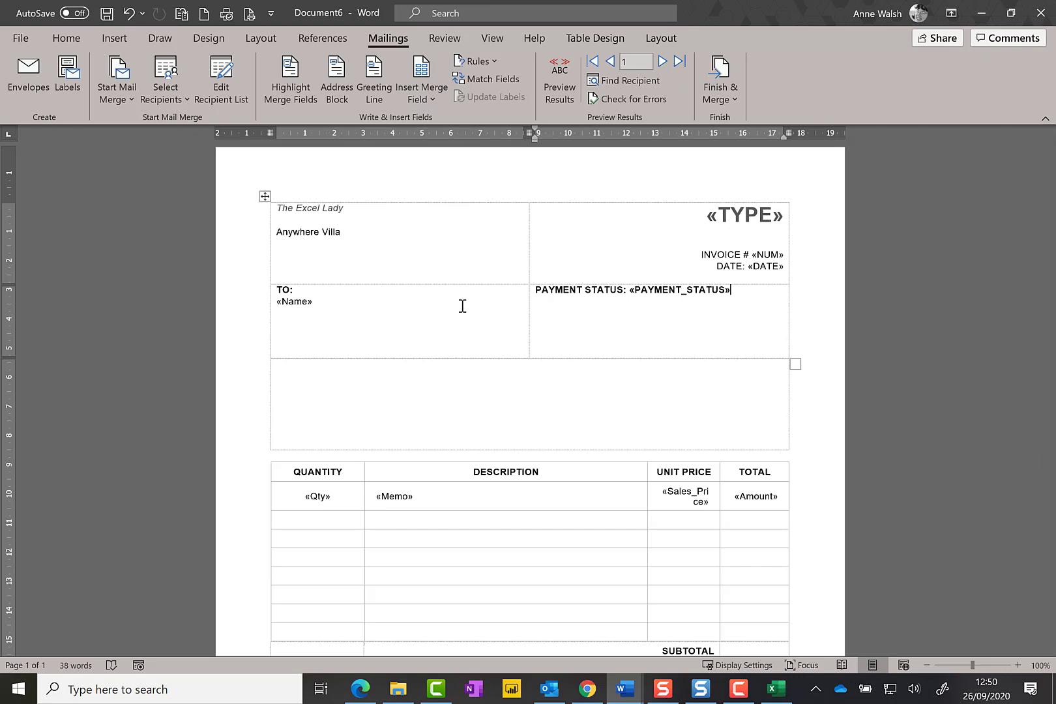
# Preview the merge results and check the invoice layout through the records up to record 9
pyautogui.click(556, 86)
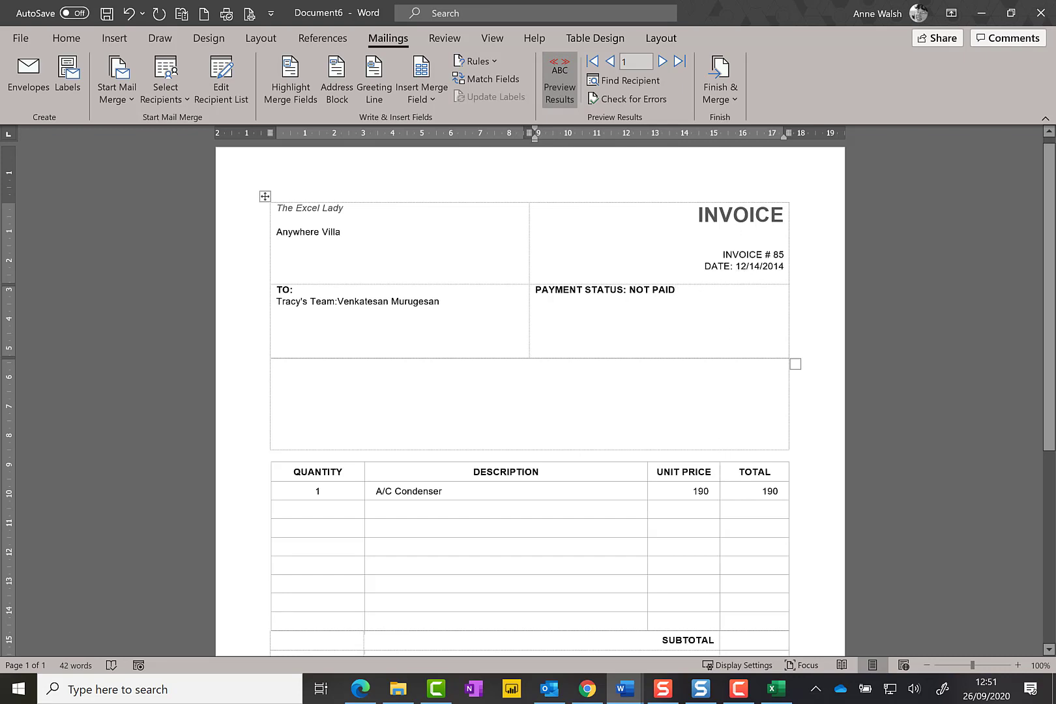
pyautogui.scroll(-2, 1053, 422)
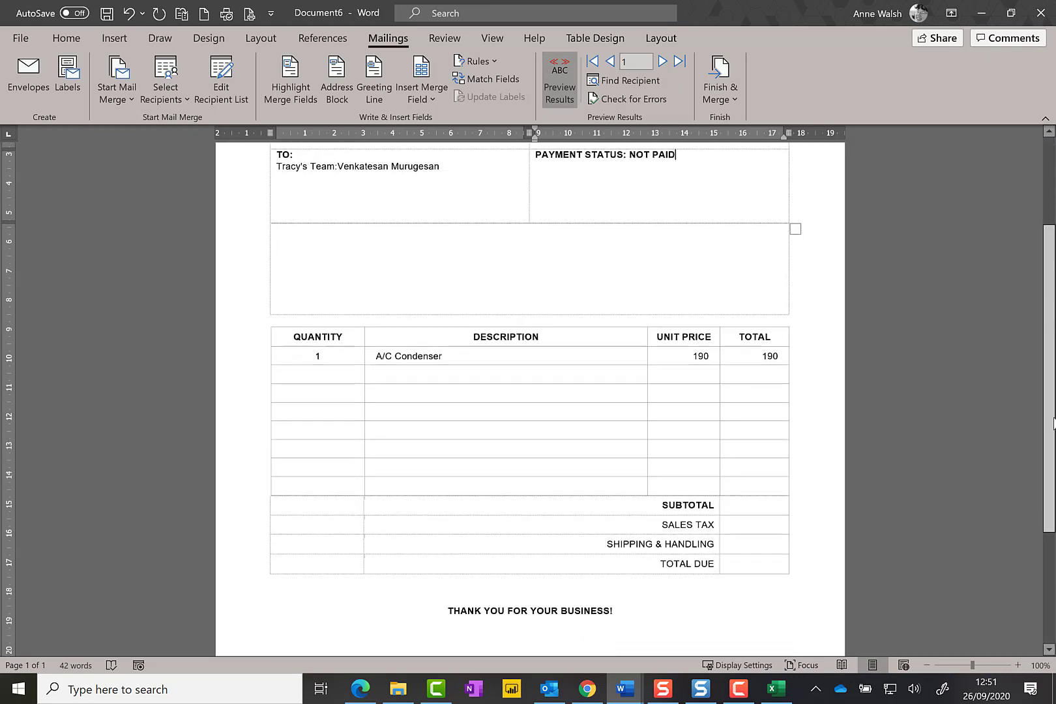
pyautogui.scroll(2, 1054, 423)
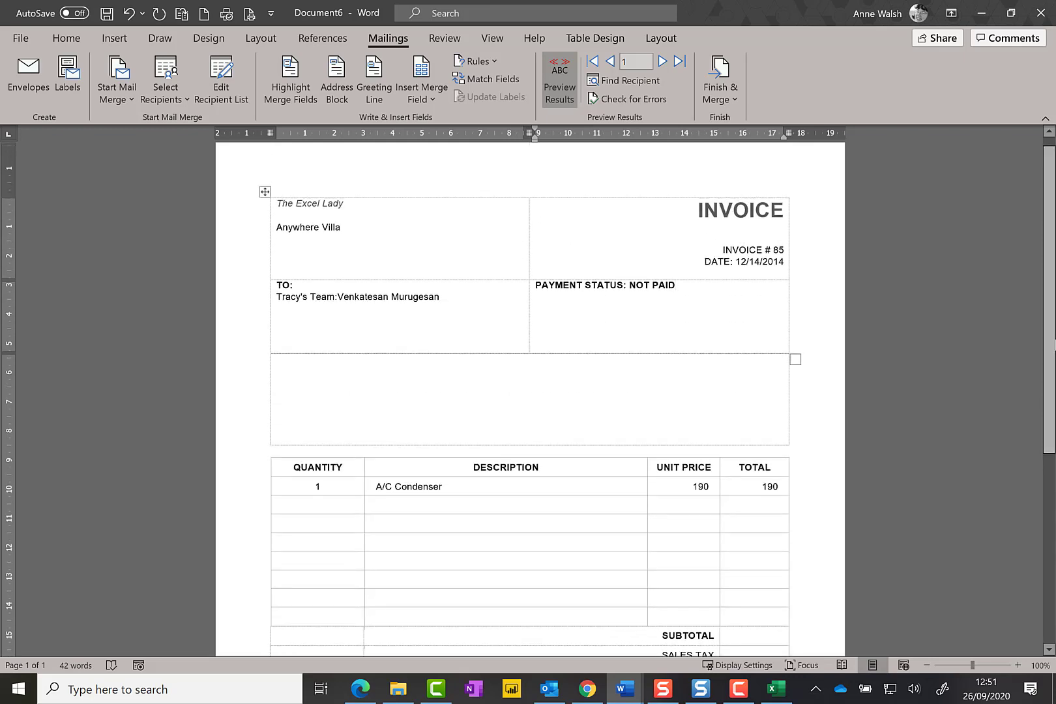
pyautogui.click(662, 62)
pyautogui.click(662, 61)
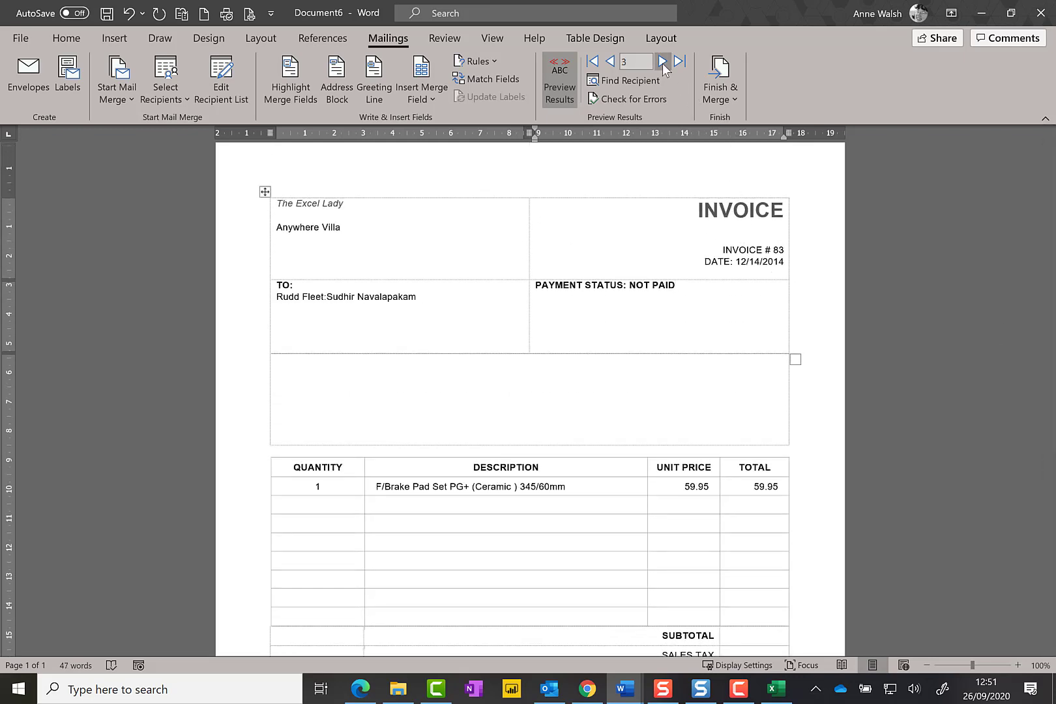
pyautogui.click(662, 61)
pyautogui.click(662, 61)
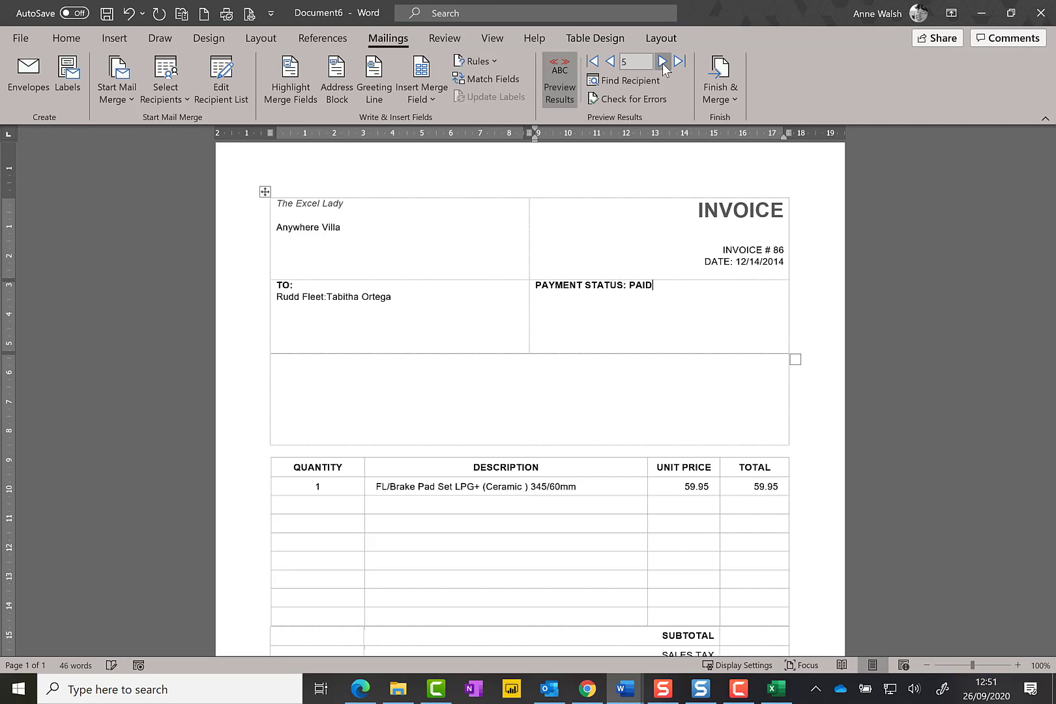
pyautogui.click(662, 62)
pyautogui.click(662, 62)
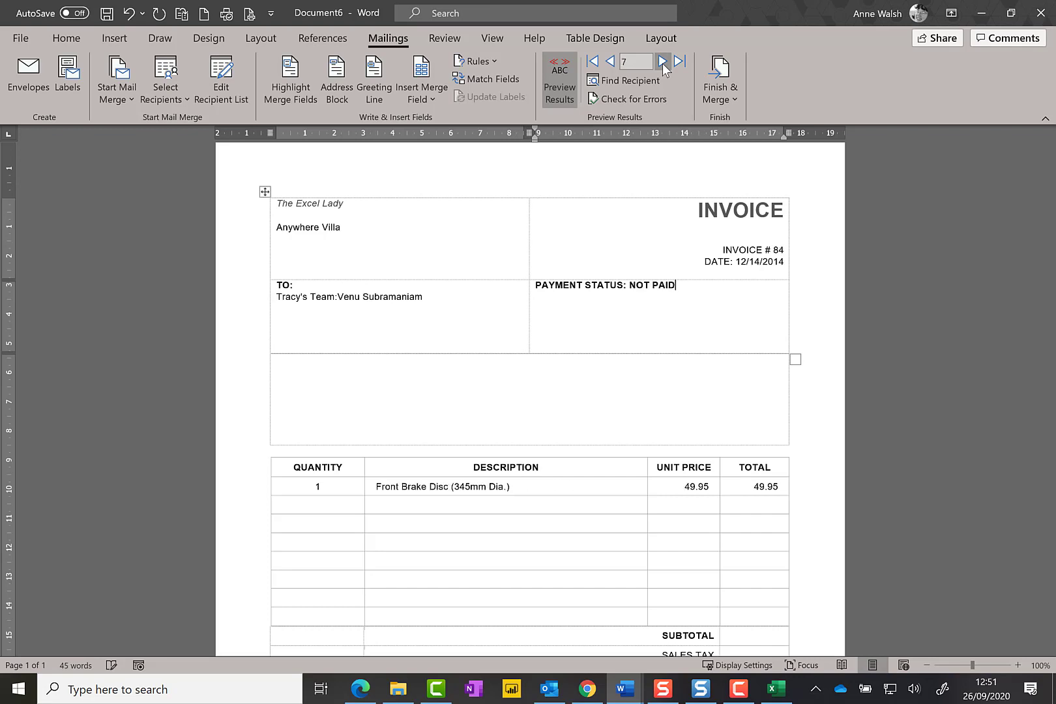
pyautogui.click(663, 61)
pyautogui.click(662, 61)
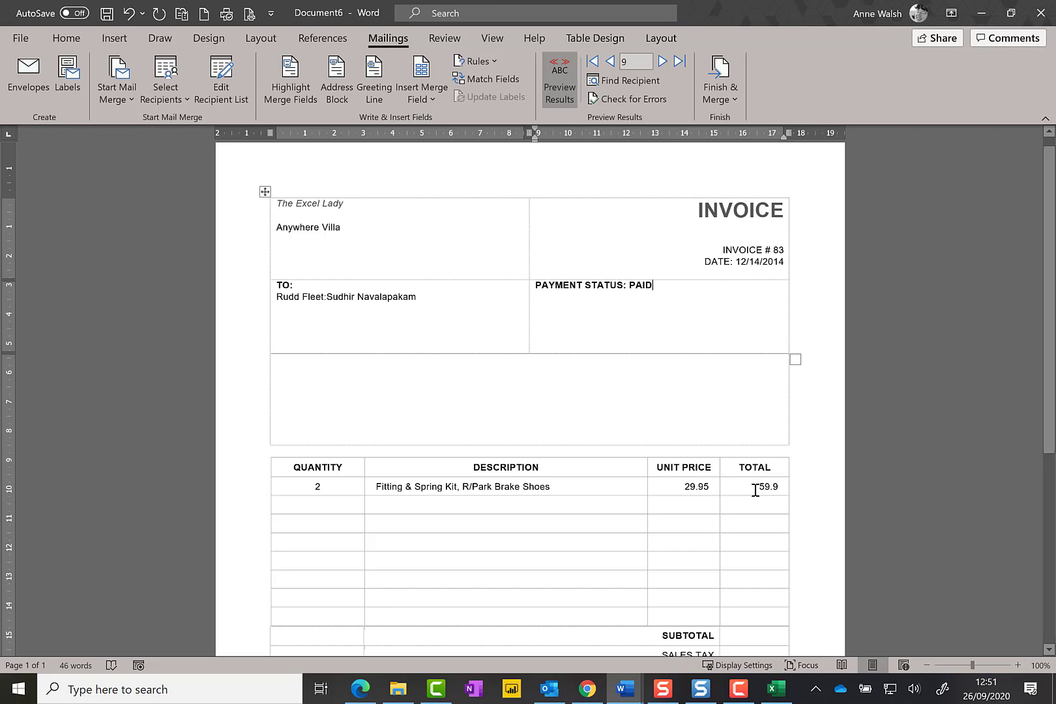
# Add the numeric format switch \#,0.00 to the Sales_Price field code under UNIT PRICE and show its result again
pyautogui.rightClick(703, 486)
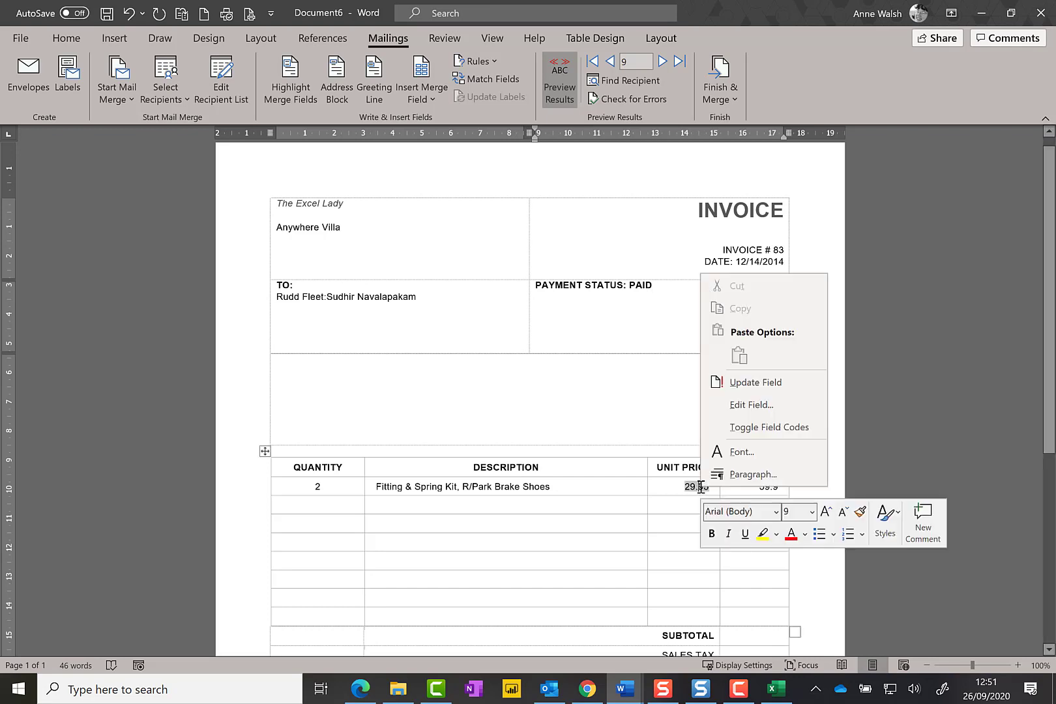
pyautogui.click(735, 433)
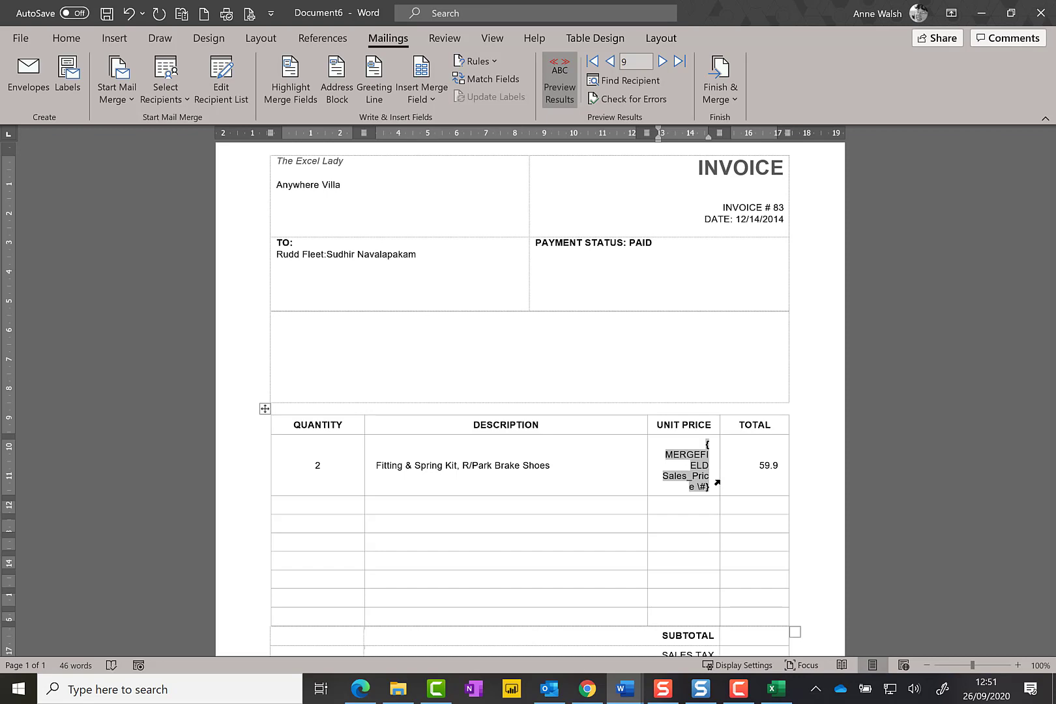
pyautogui.write('.')
pyautogui.write('0.00')
pyautogui.press('BackSpace')
pyautogui.press('BackSpace')
pyautogui.press('BackSpace')
pyautogui.write('0.00')
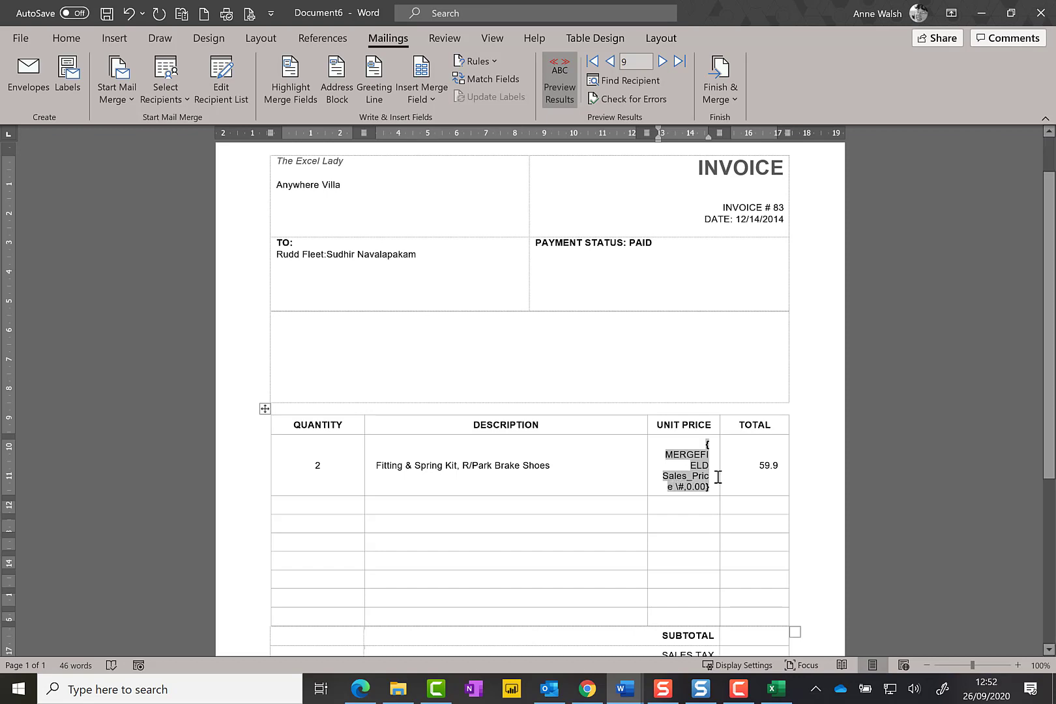
pyautogui.rightClick(698, 468)
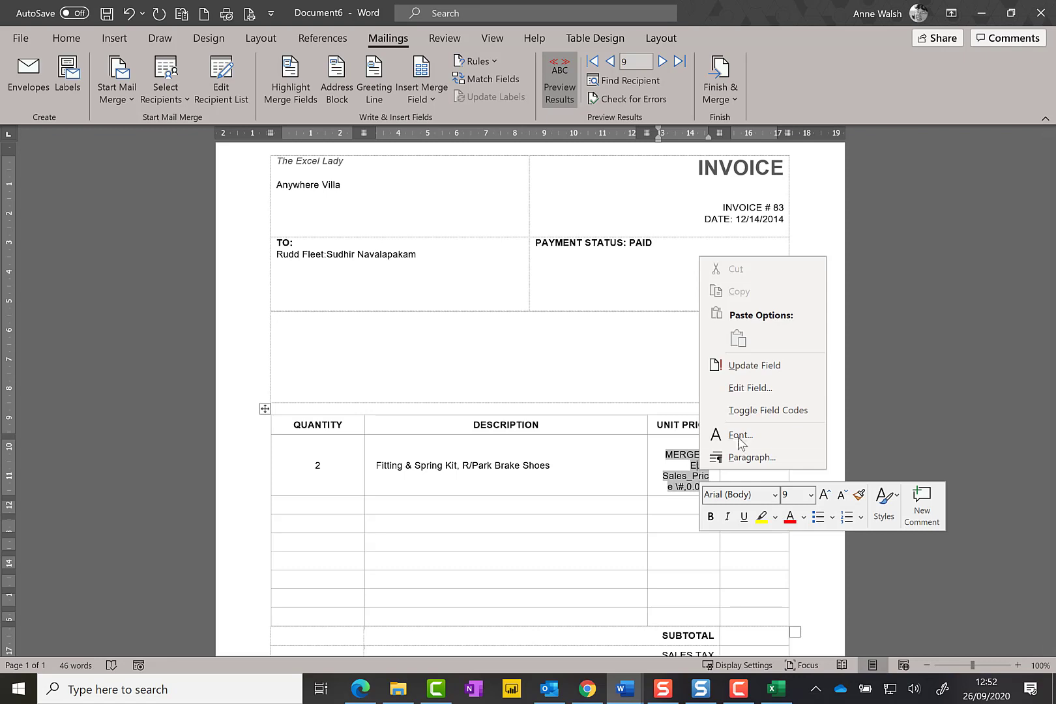
pyautogui.click(751, 410)
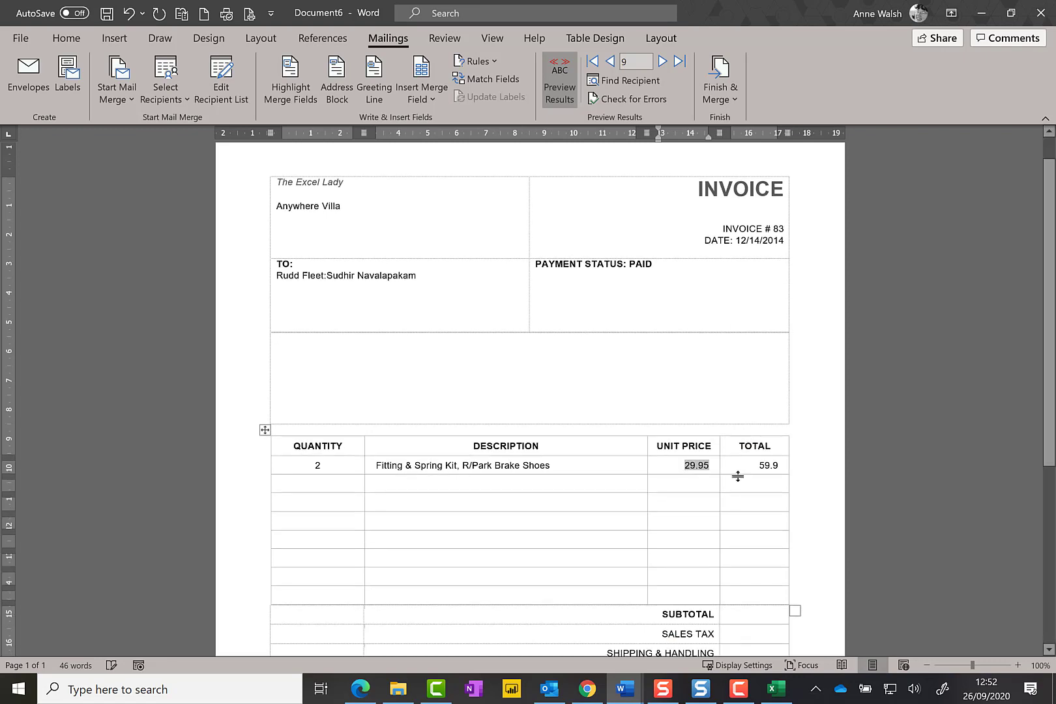
pyautogui.rightClick(768, 465)
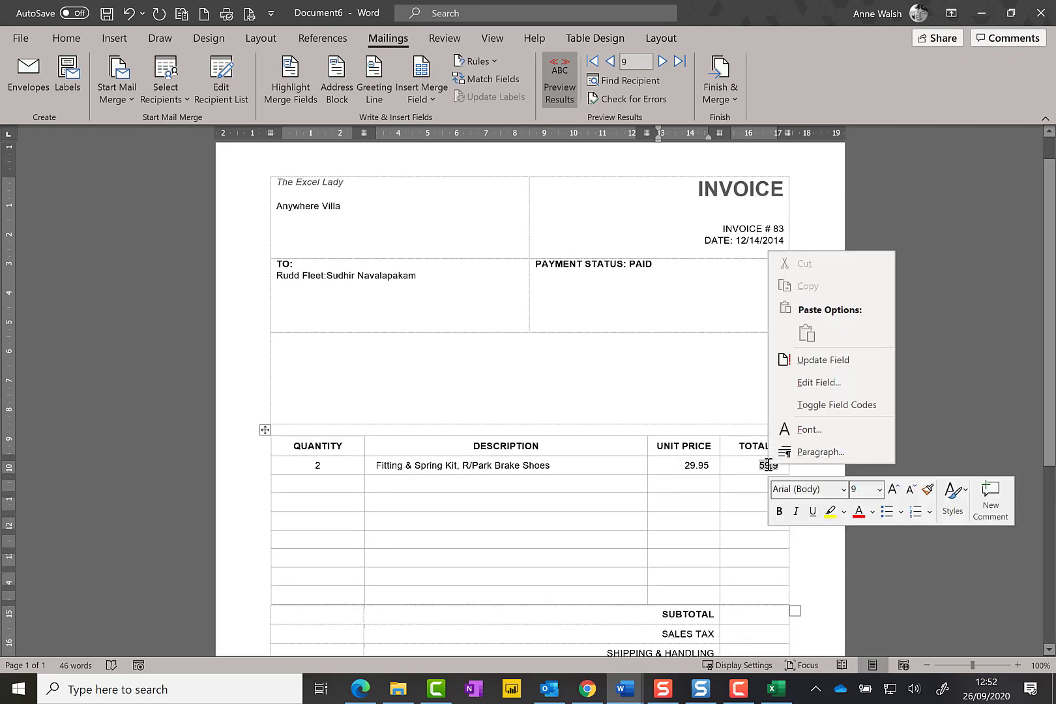
pyautogui.click(760, 467)
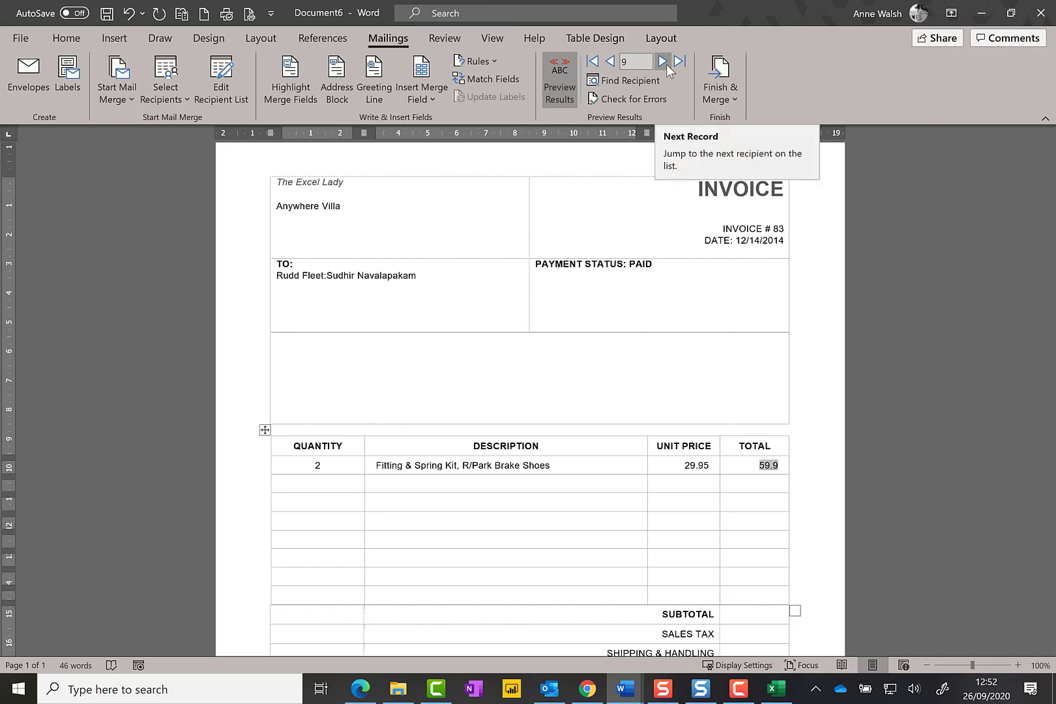
# Check the UNIT PRICE formatting on the first four records and the last record, then return to the merge field view
pyautogui.click(593, 63)
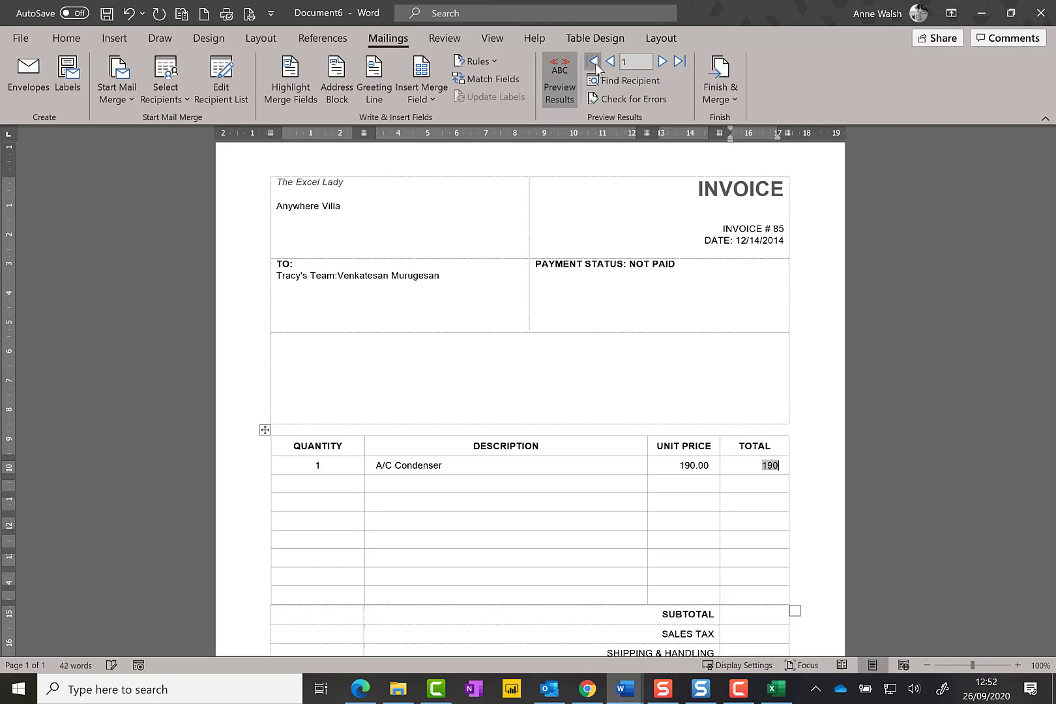
pyautogui.click(662, 62)
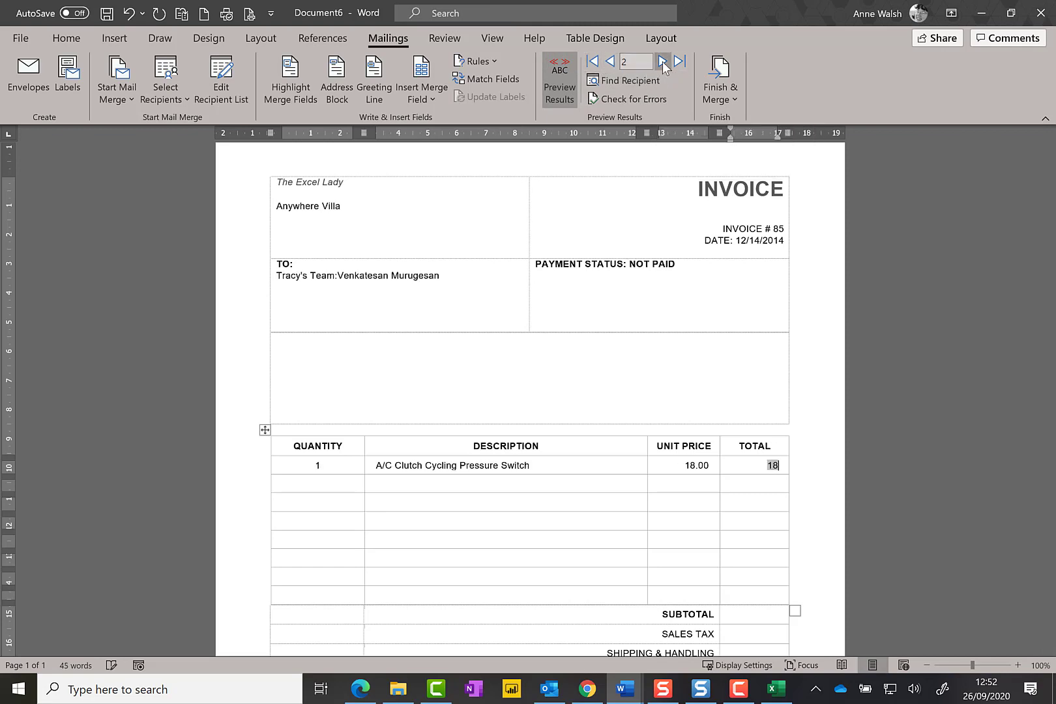
pyautogui.click(662, 61)
pyautogui.click(662, 61)
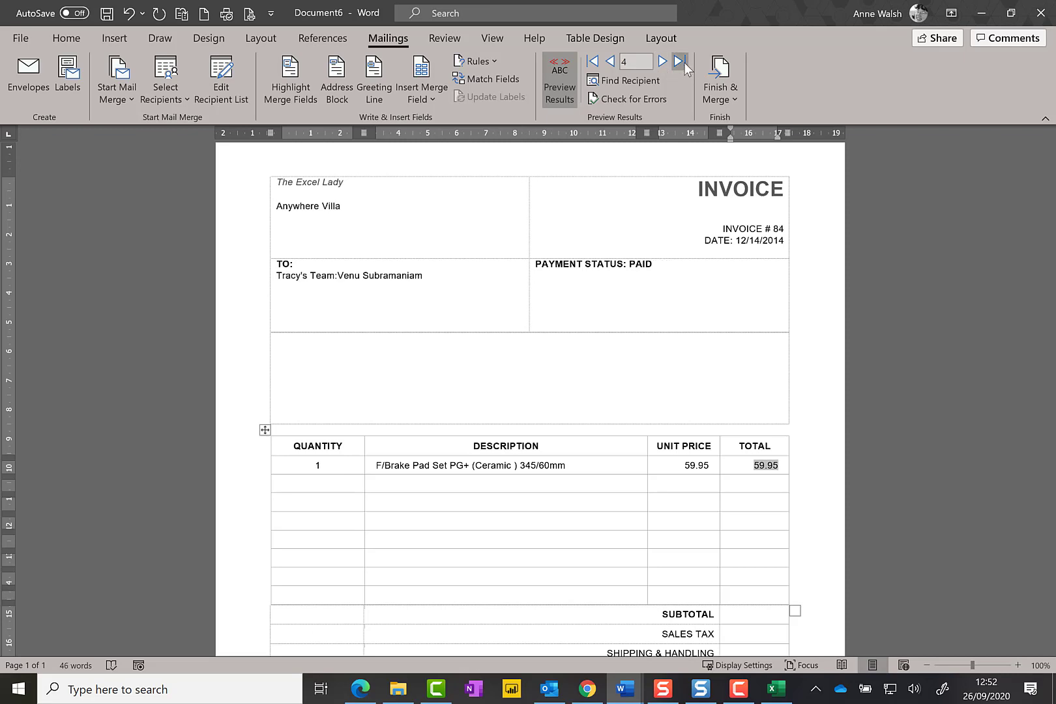
pyautogui.click(680, 61)
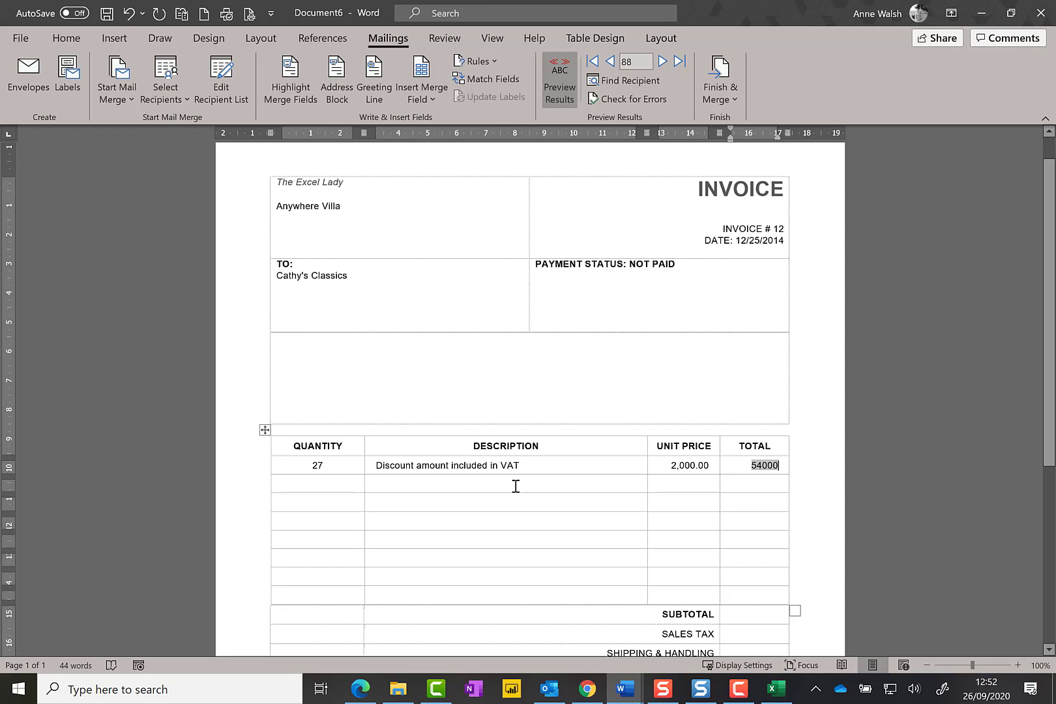
pyautogui.scroll(-2, 515, 486)
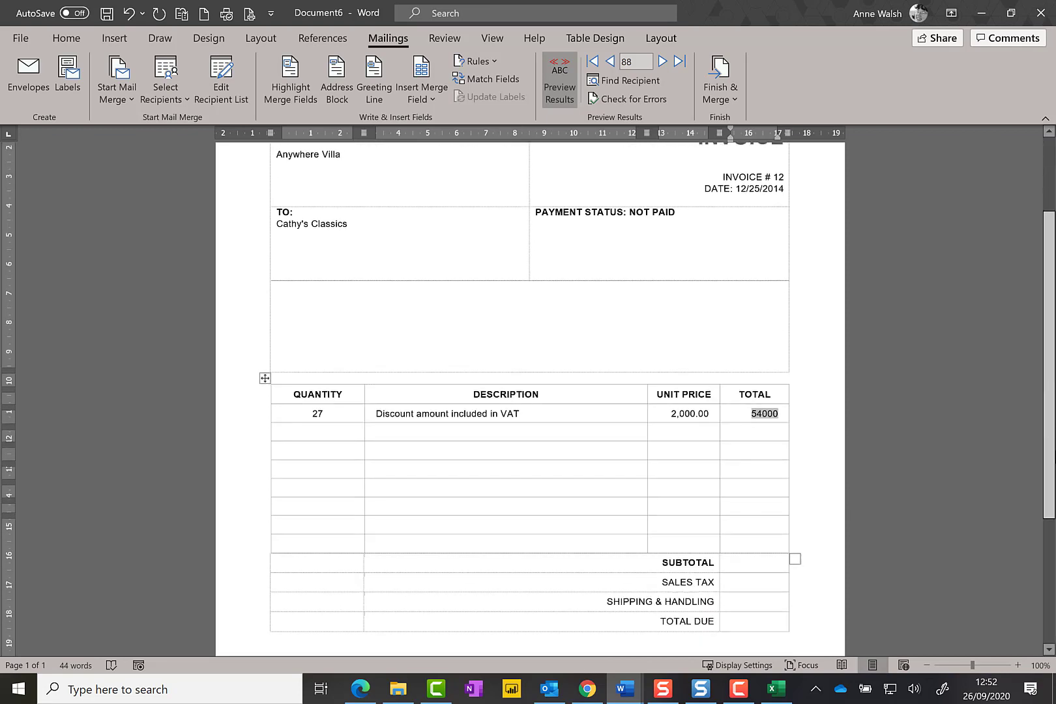
pyautogui.scroll(-3, 530, 391)
pyautogui.scroll(6, 530, 391)
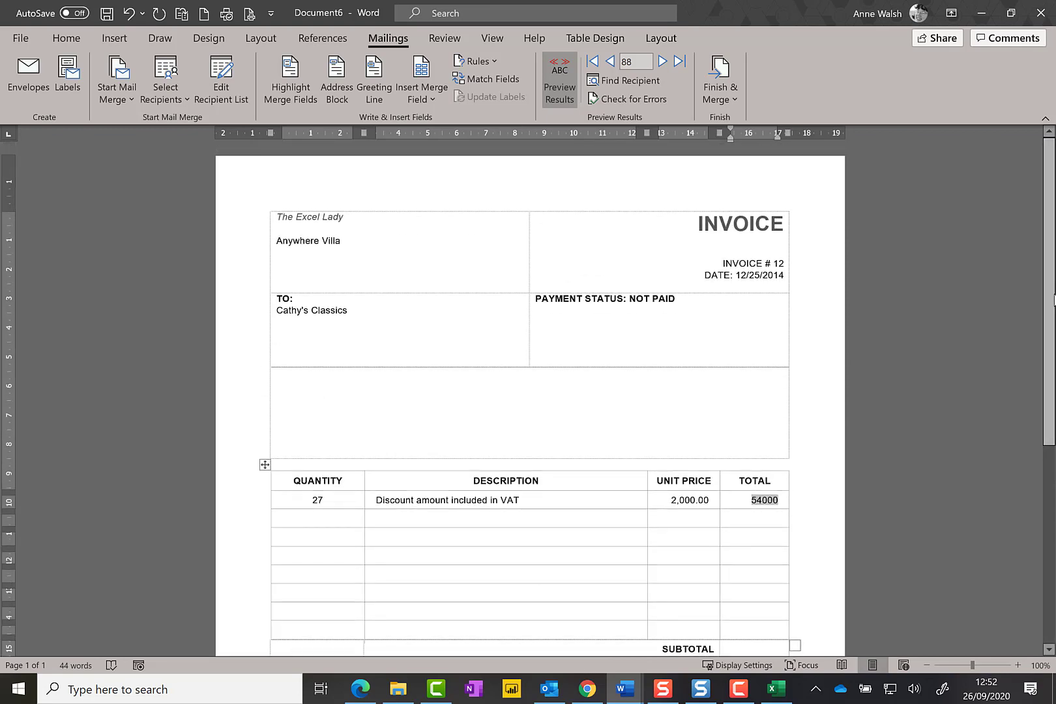
pyautogui.click(554, 70)
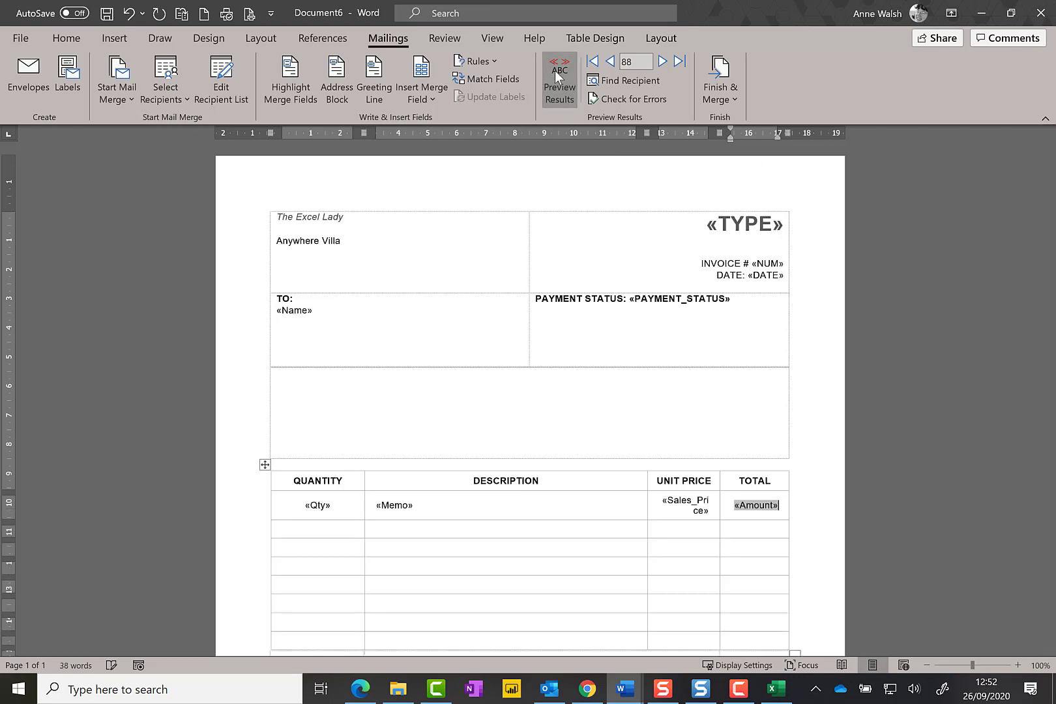